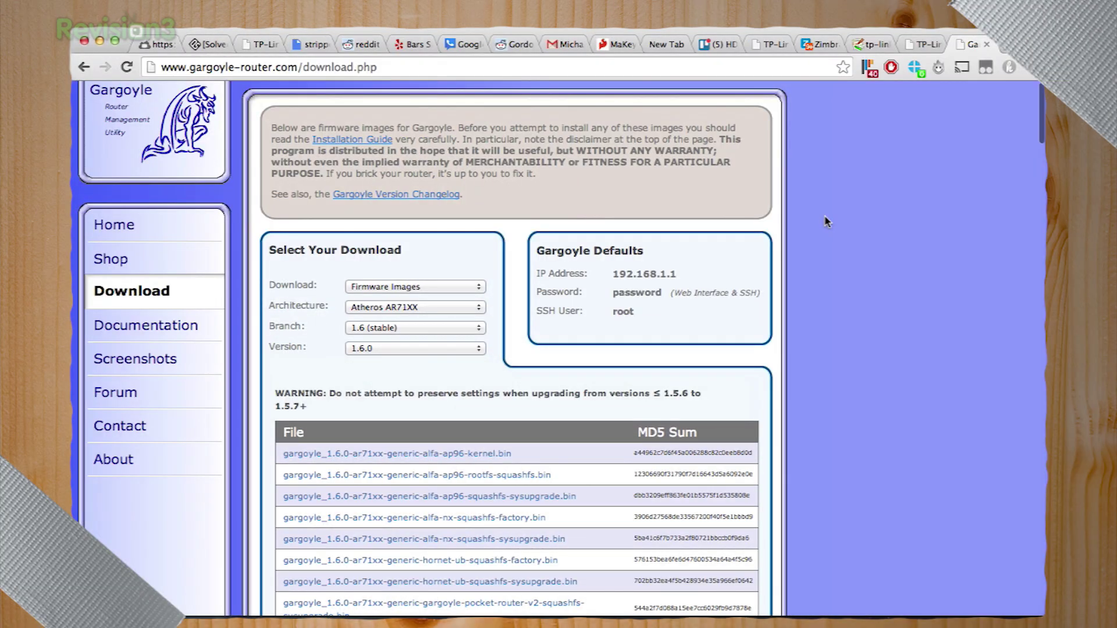
Confirm Firmware Images as the download type in the 1.6.0 file list
scroll(827, 222, "down", 1)
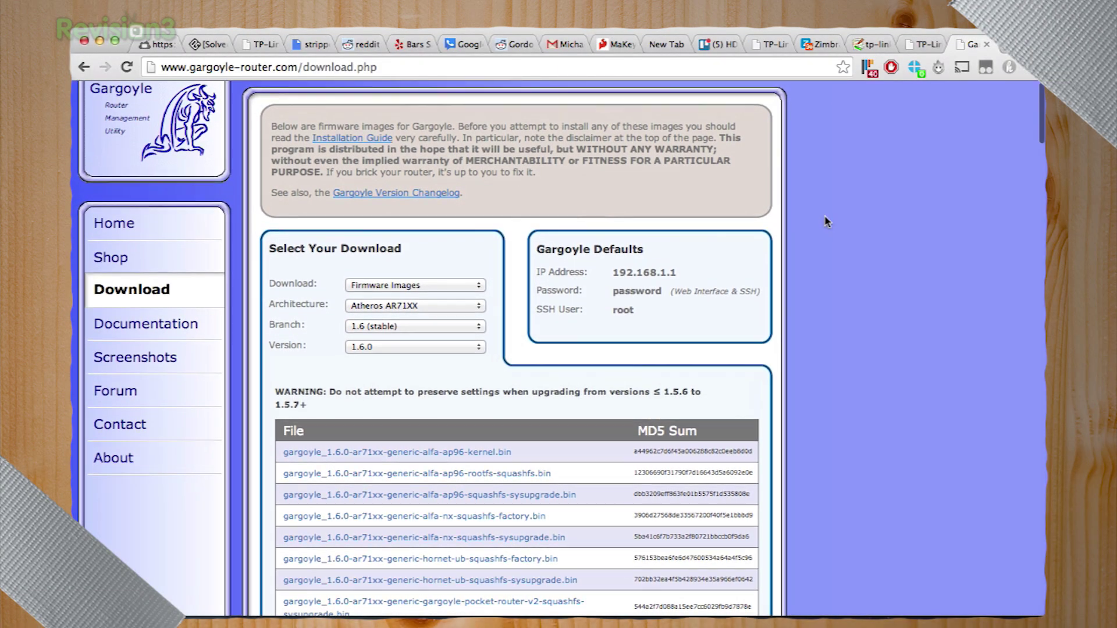
scroll(827, 221, "down", 4)
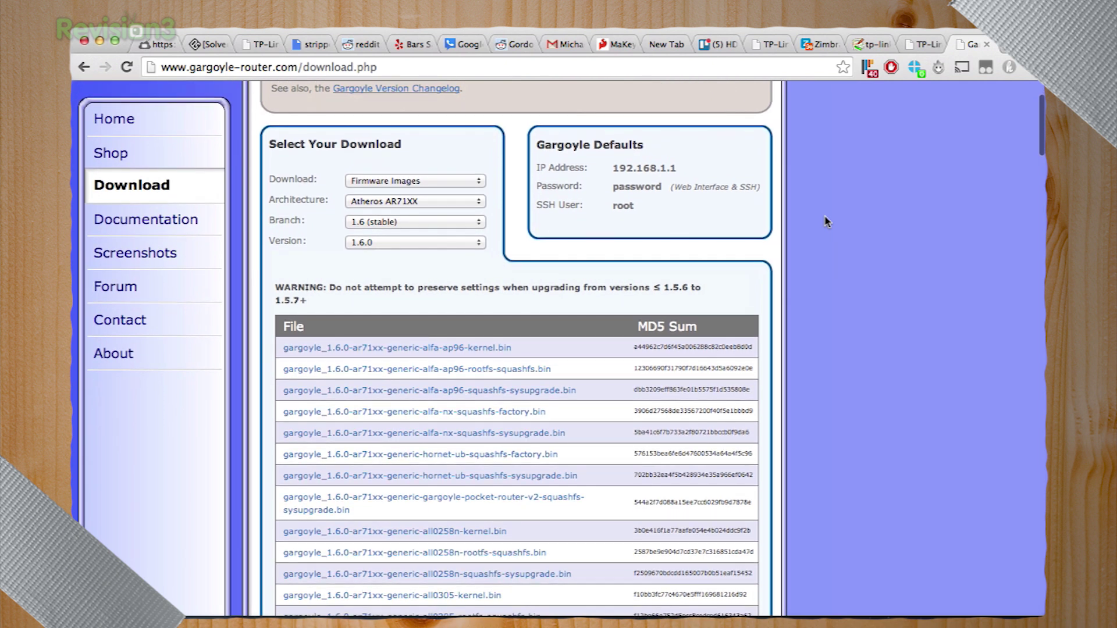
left_click(425, 181)
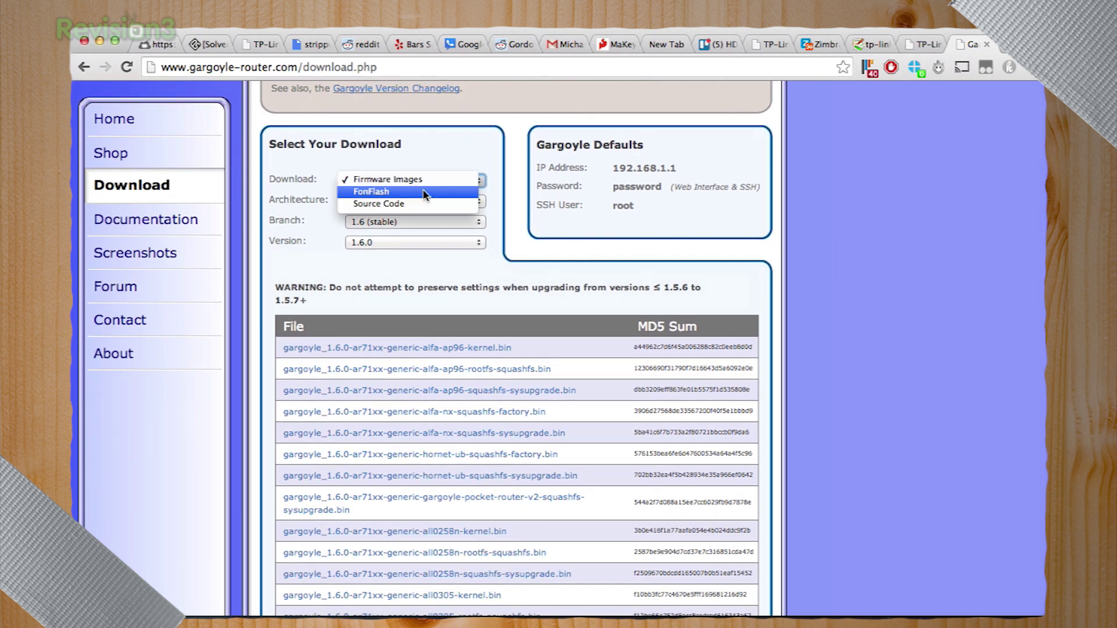
left_click(487, 260)
Keep Atheros AR71XX as the architecture and open the Installation Guide in a new tab
scroll(486, 263, "down", 5)
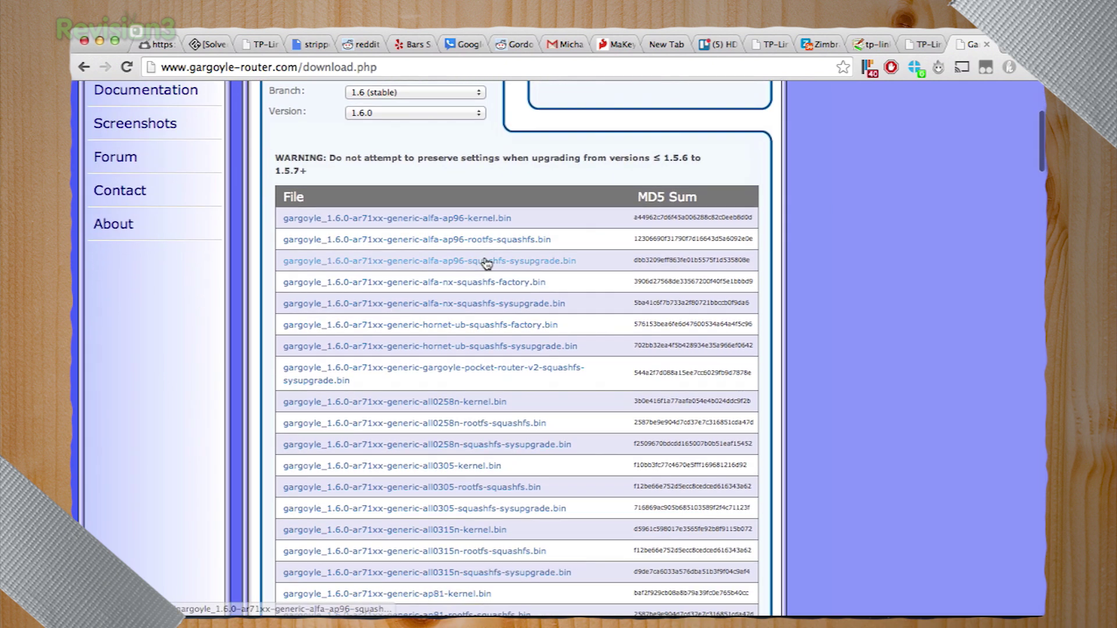
scroll(487, 263, "down", 10)
scroll(486, 263, "up", 8)
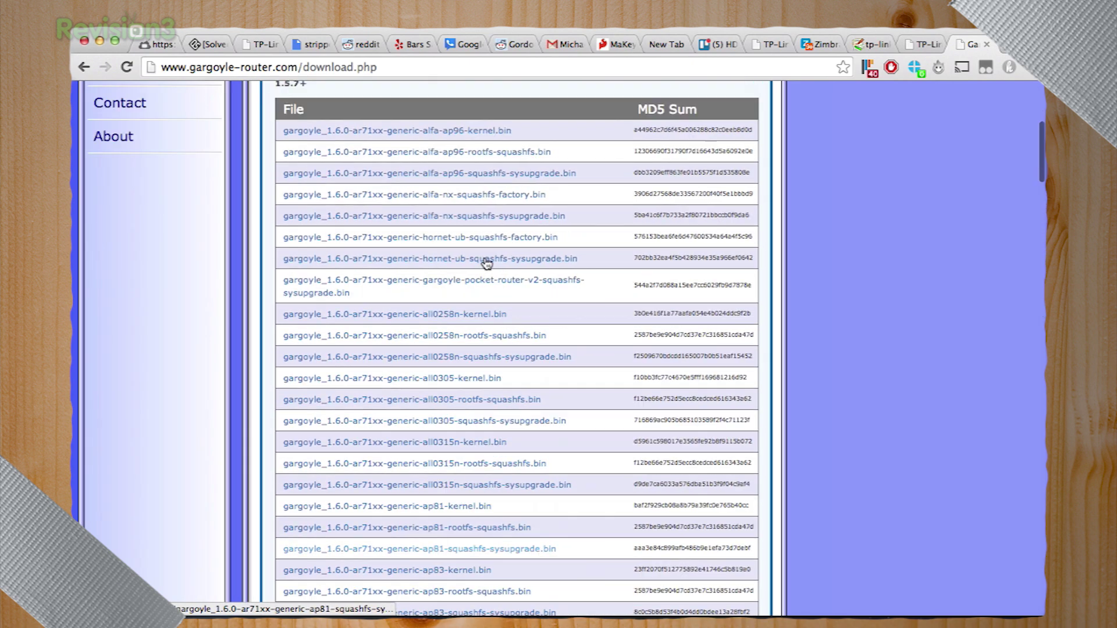
scroll(486, 263, "up", 10)
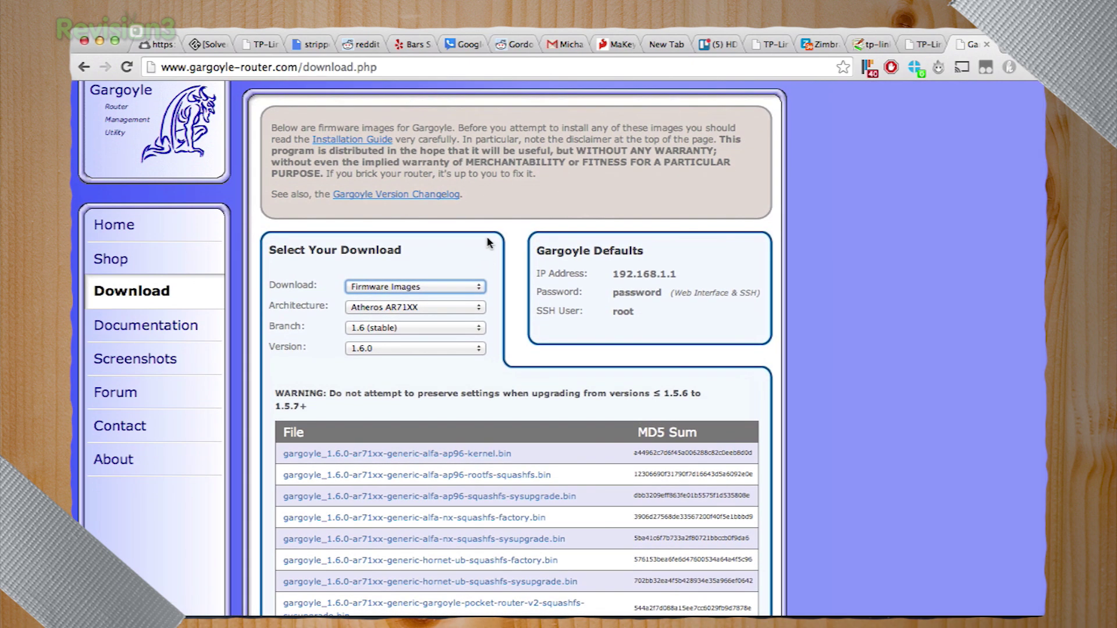
scroll(509, 223, "down", 1)
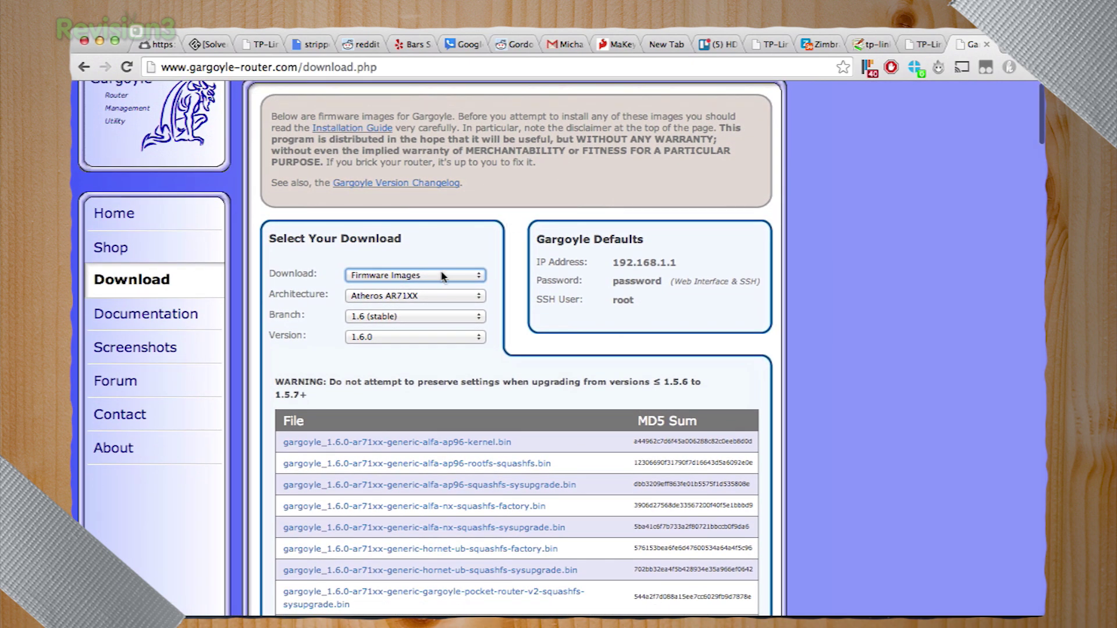
left_click(445, 297)
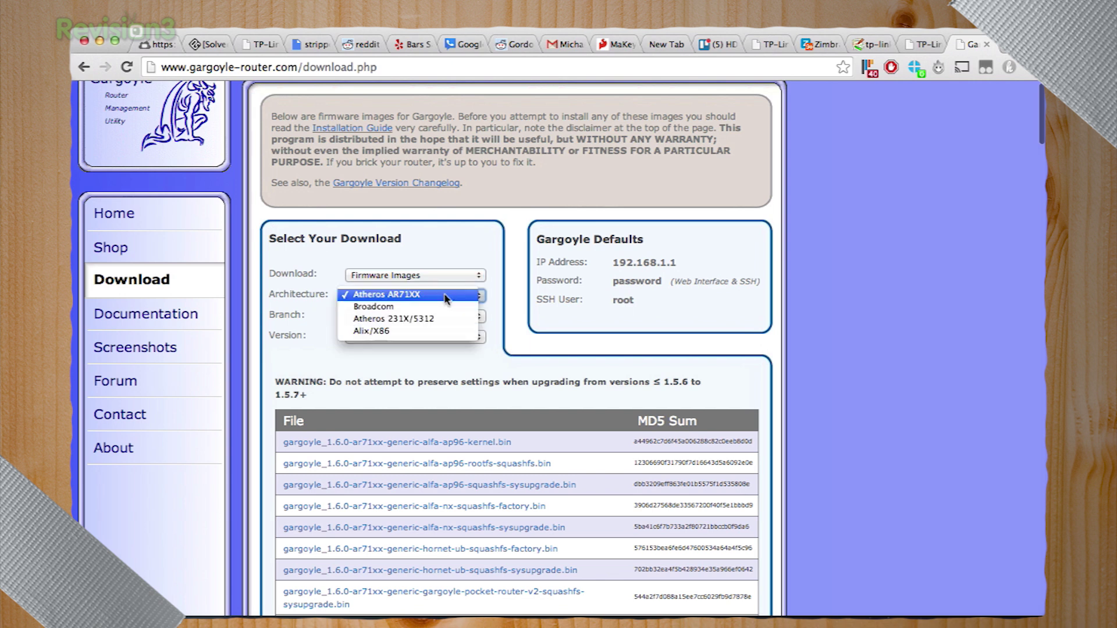
left_click(500, 265)
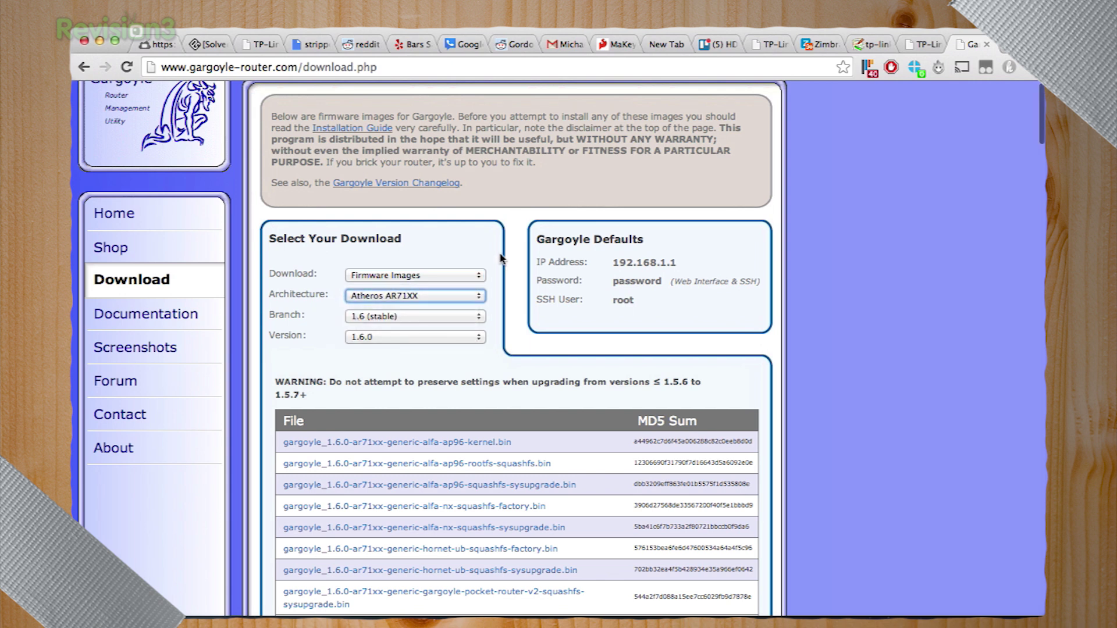
scroll(500, 259, "up", 1)
left_click(384, 145, "super")
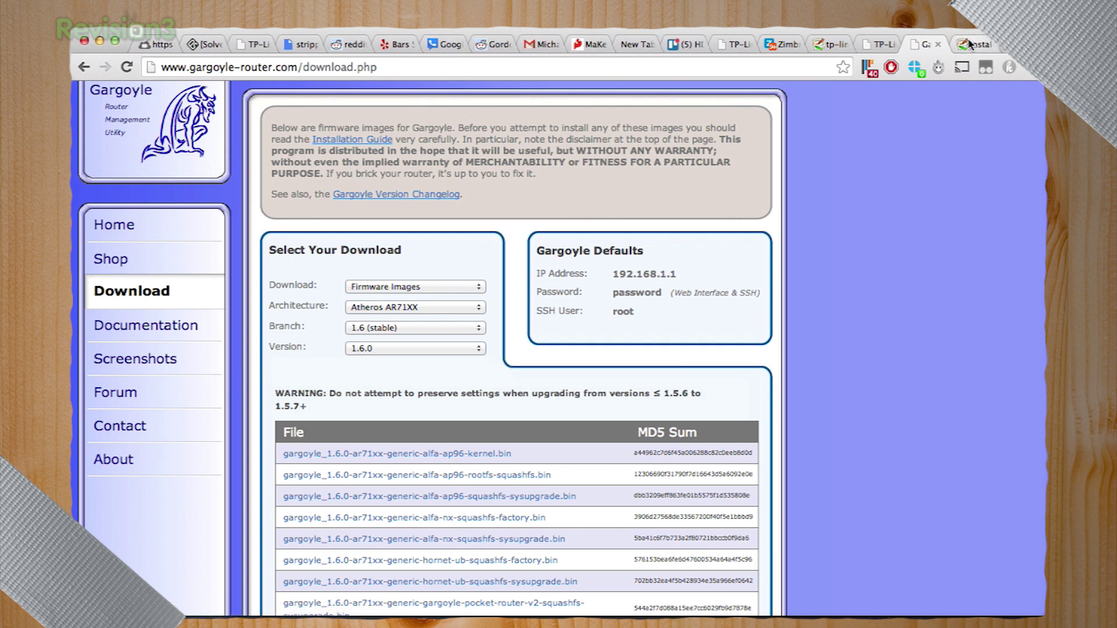
Open the guide's TP-Link TL-WR1043ND page and scroll to its Download firmware file names
left_click(970, 44)
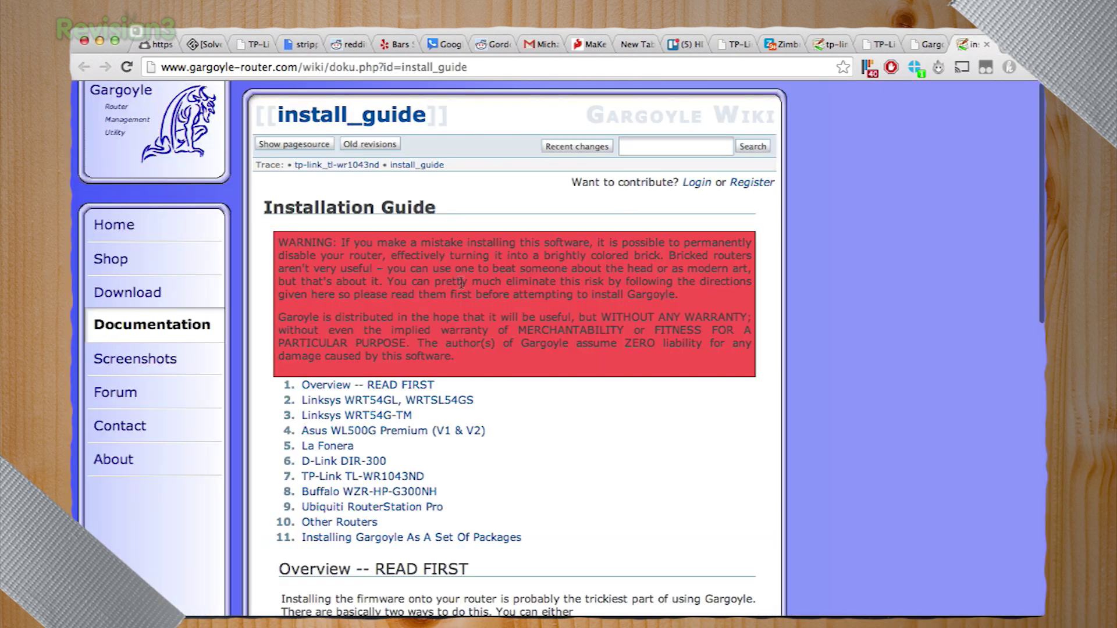
scroll(462, 283, "down", 3)
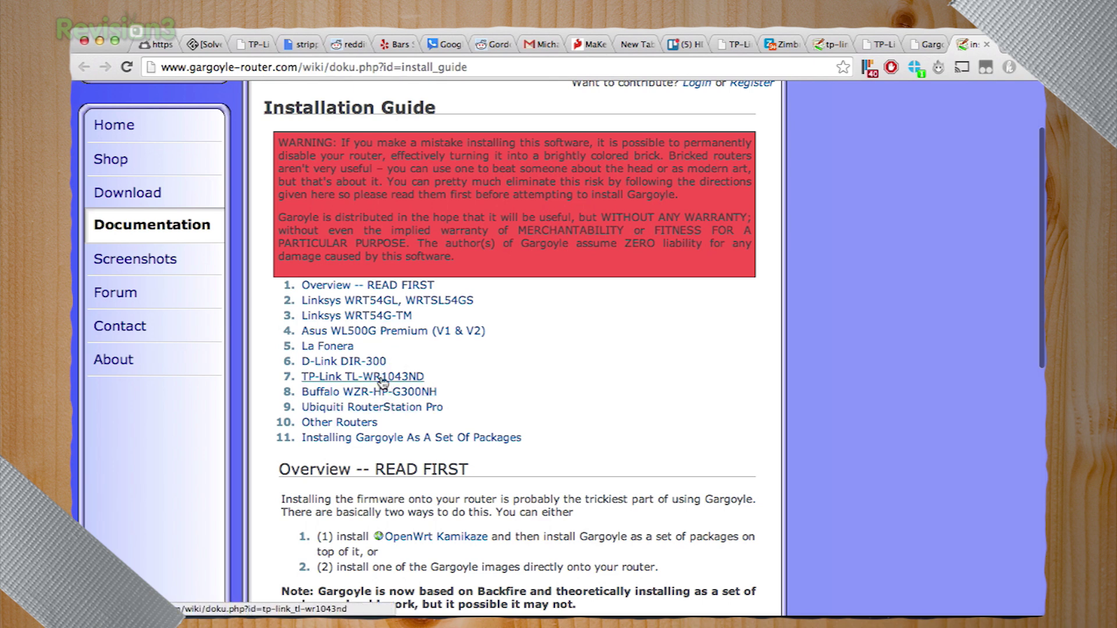
left_click(397, 383)
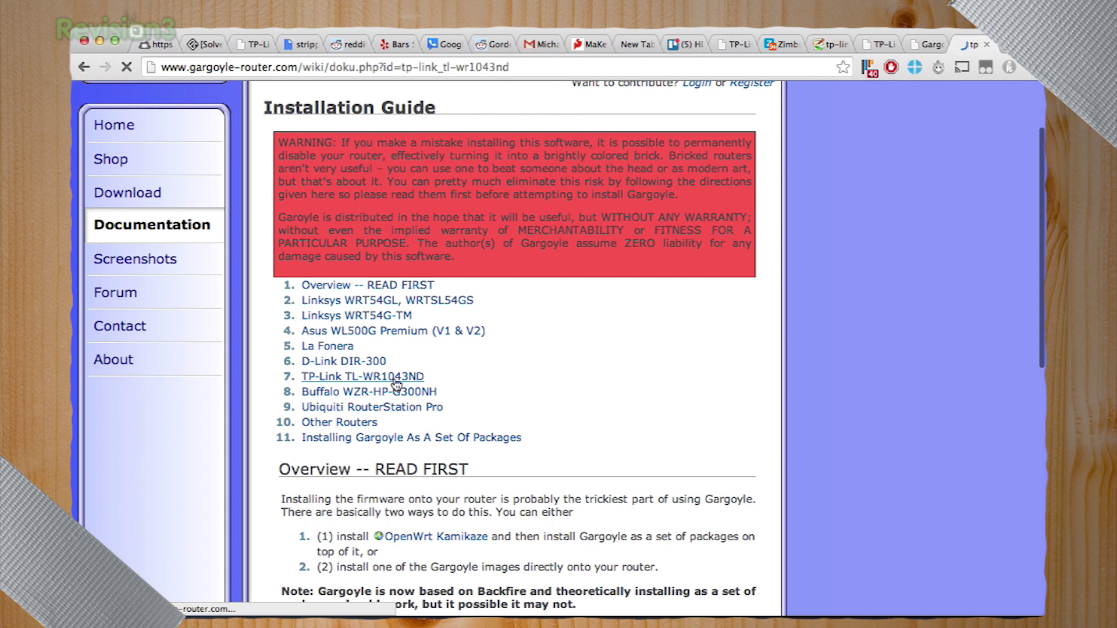
scroll(467, 297, "down", 3)
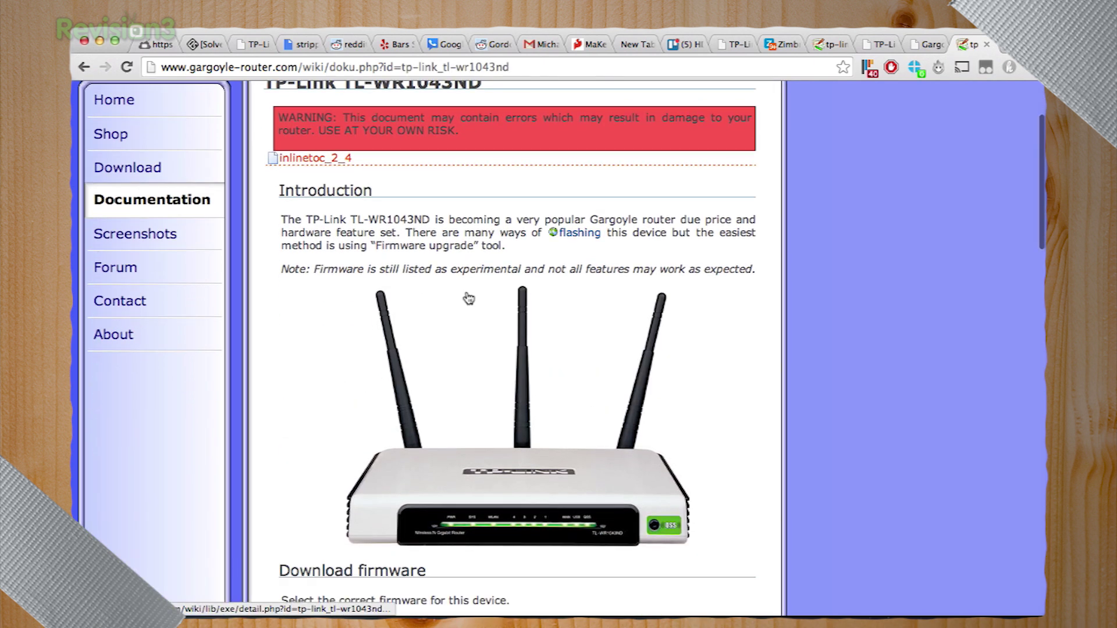
scroll(561, 240, "down", 7)
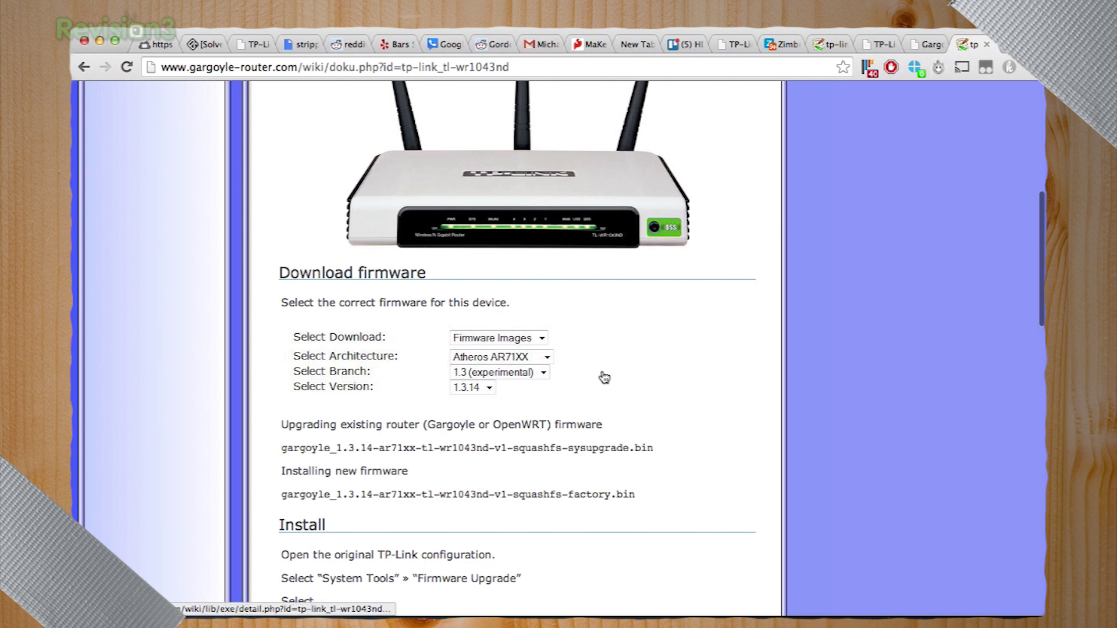
scroll(600, 375, "down", 2)
Search the 1.6.0 AR71XX download list for '1043' to find the router's firmware files
left_click(928, 44)
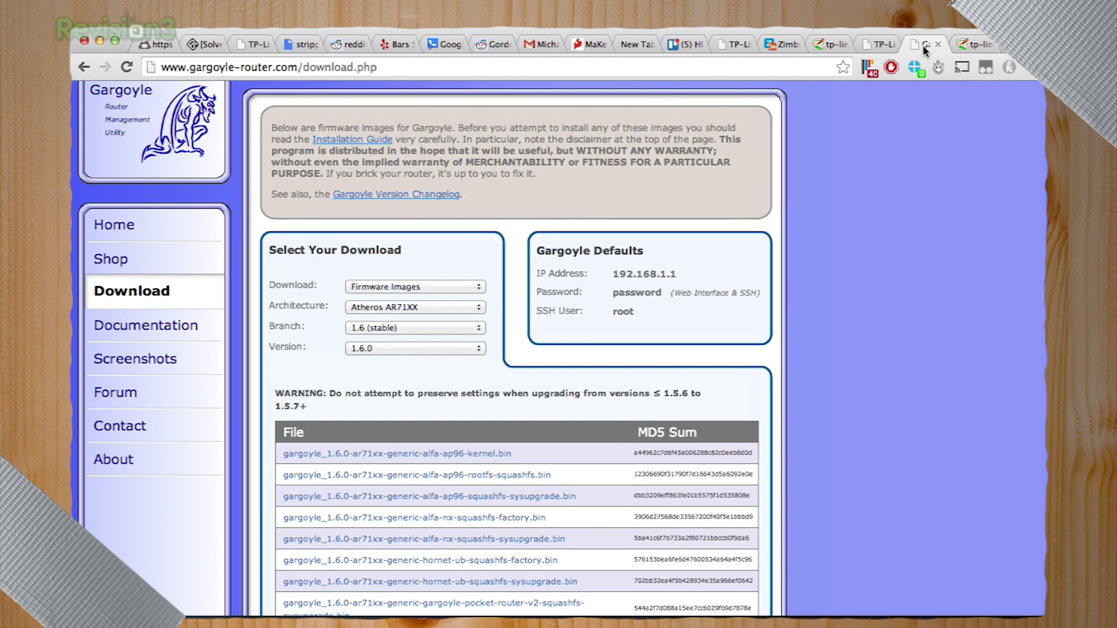
scroll(779, 362, "down", 10)
key("super+f")
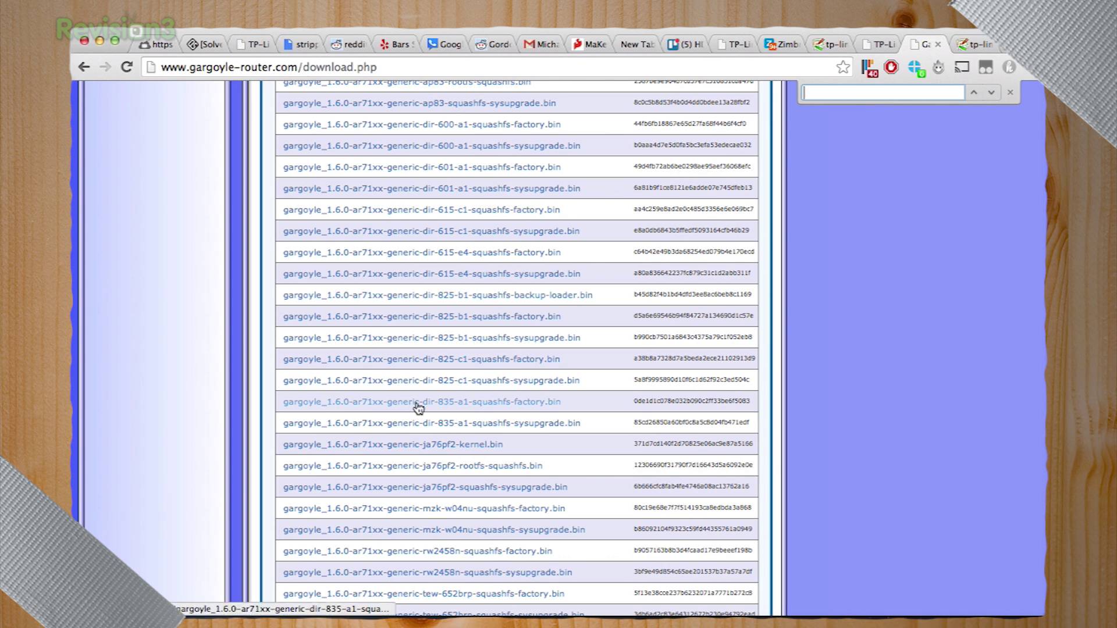
type("104")
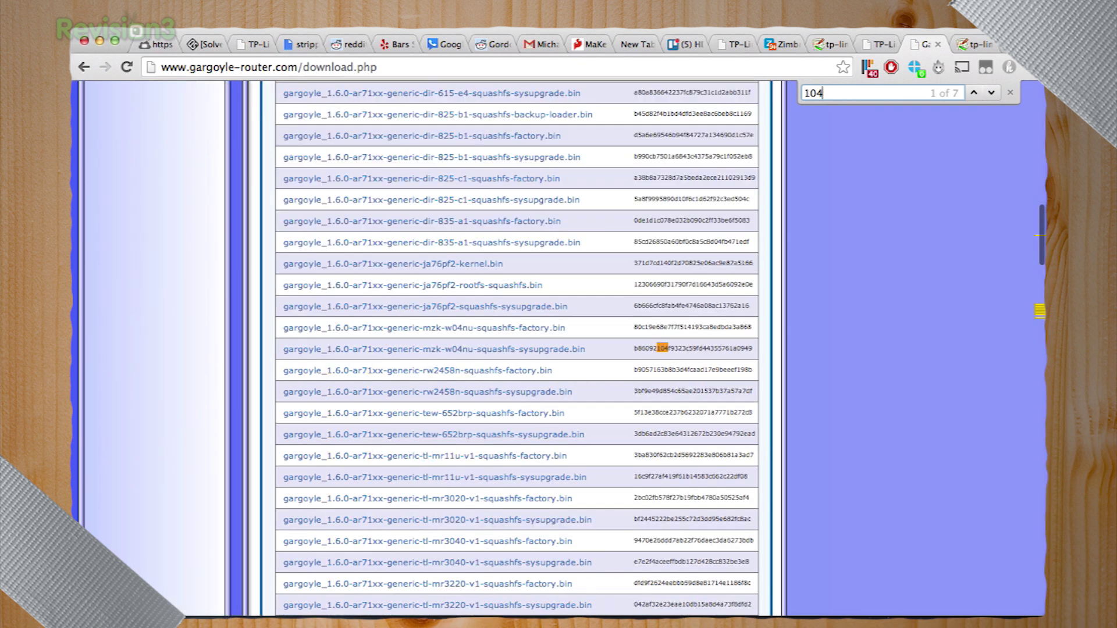
type("3")
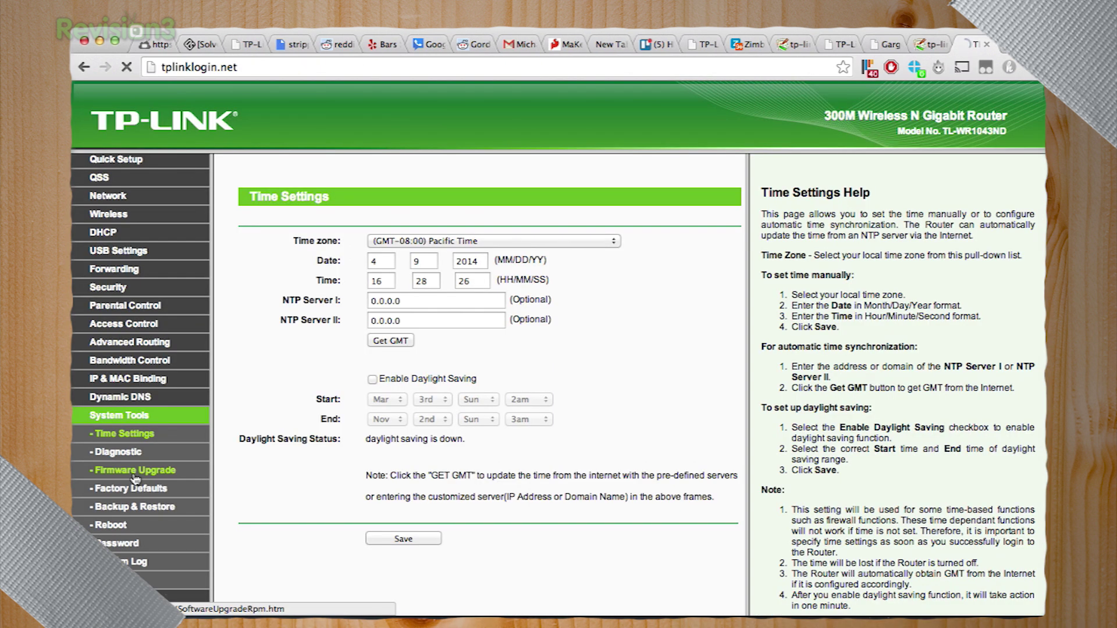
Load gargoyle.bin on the TP-Link Firmware Upgrade page after rechecking the wiki instructions
left_click(135, 471)
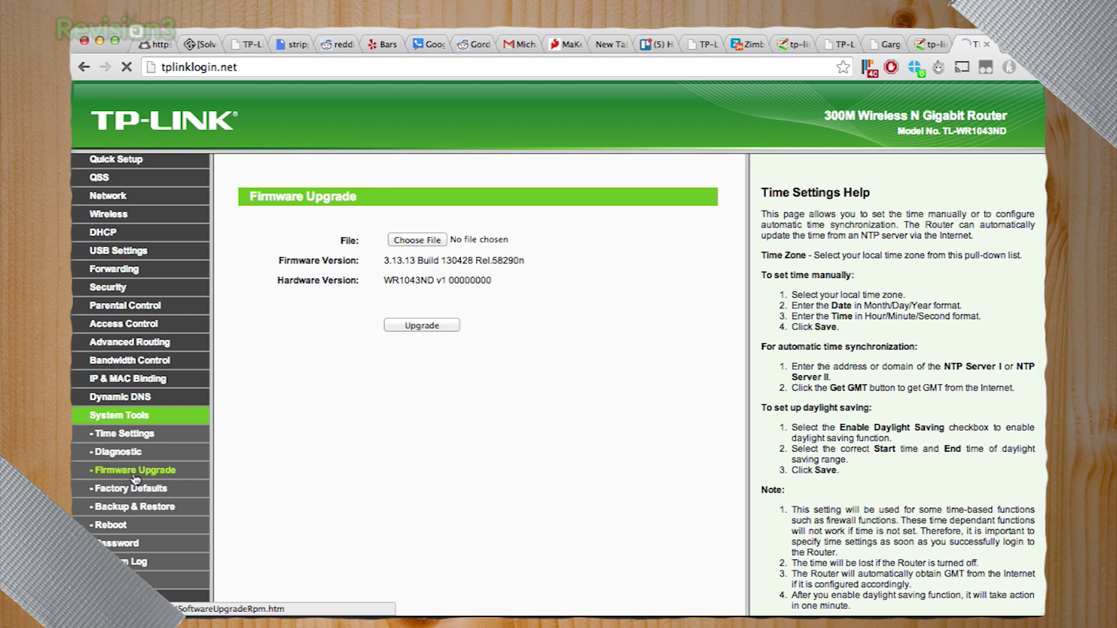
left_click(433, 247)
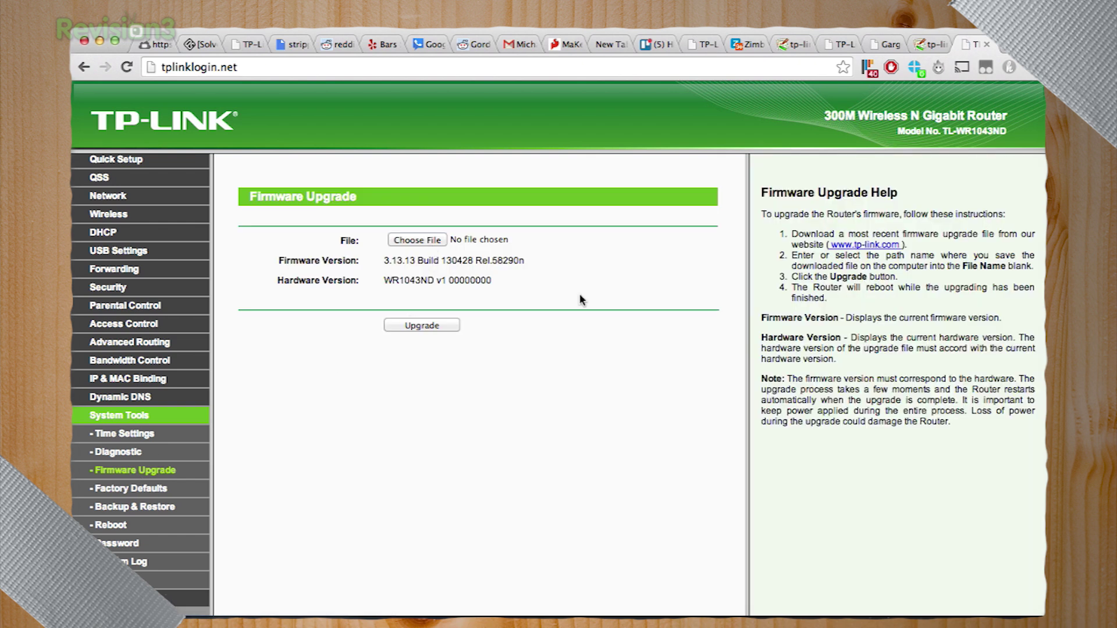
key("ctrl+shift+Tab")
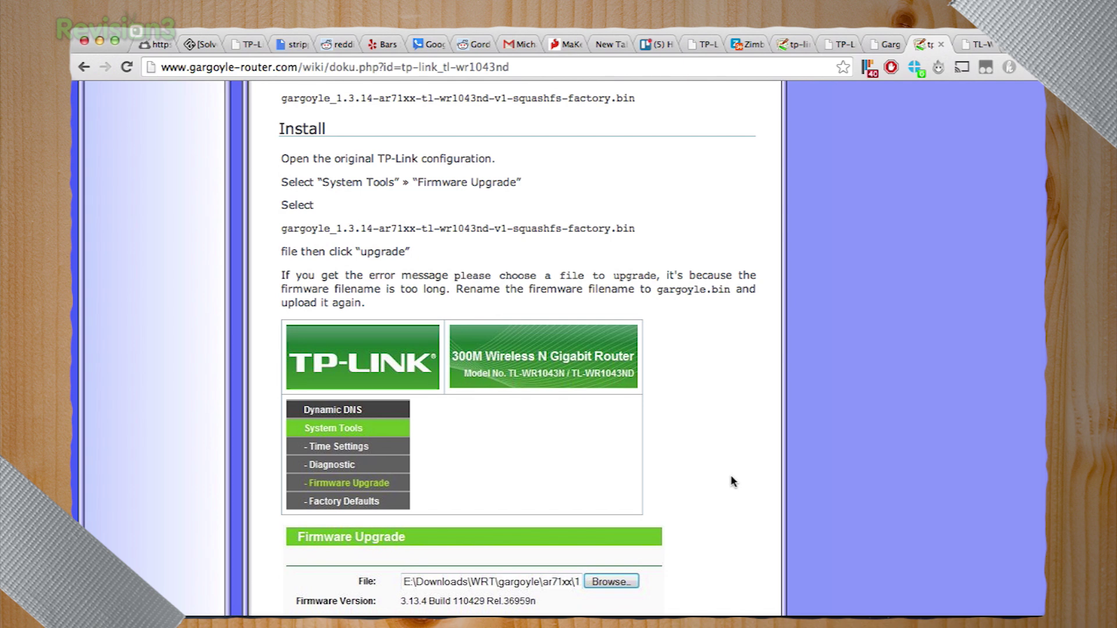
scroll(733, 481, "up", 3)
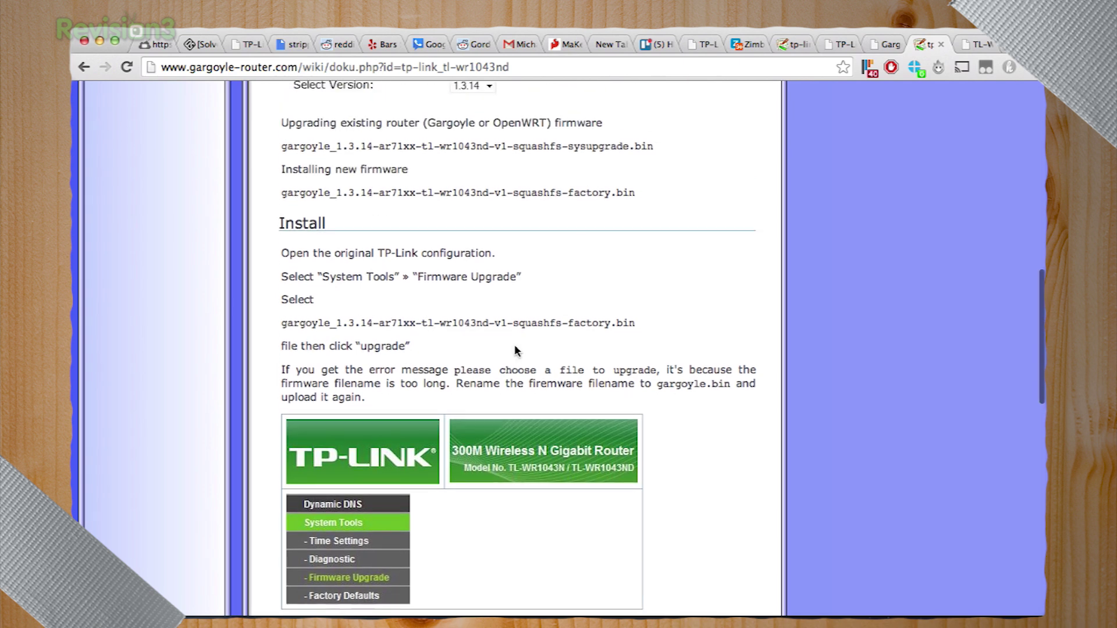
scroll(516, 353, "down", 5)
scroll(517, 353, "down", 10)
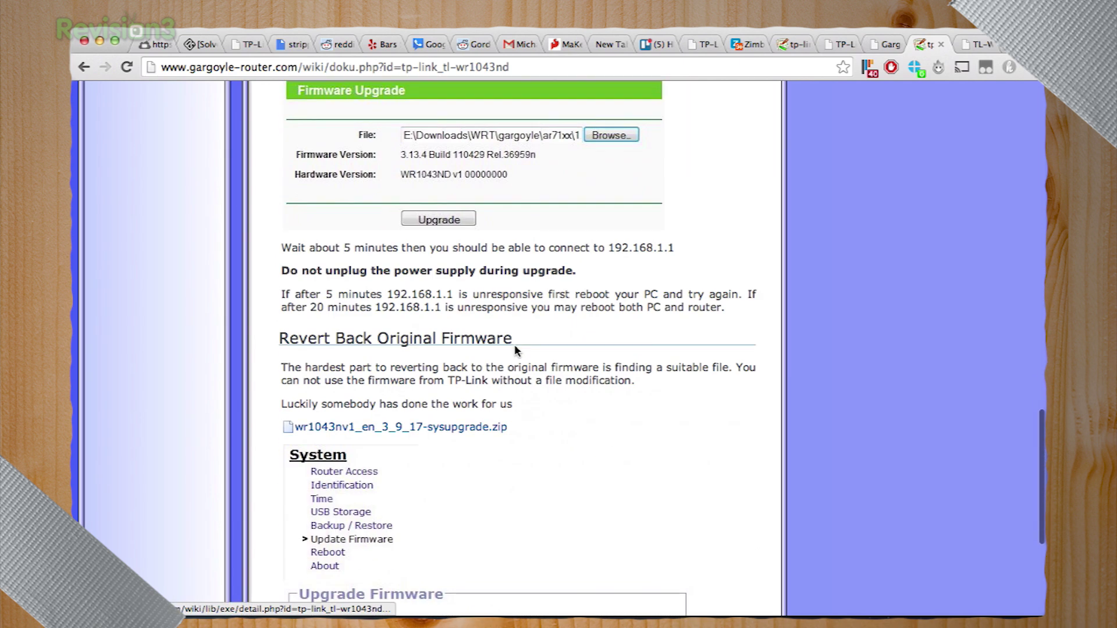
left_click(803, 48)
left_click(806, 30)
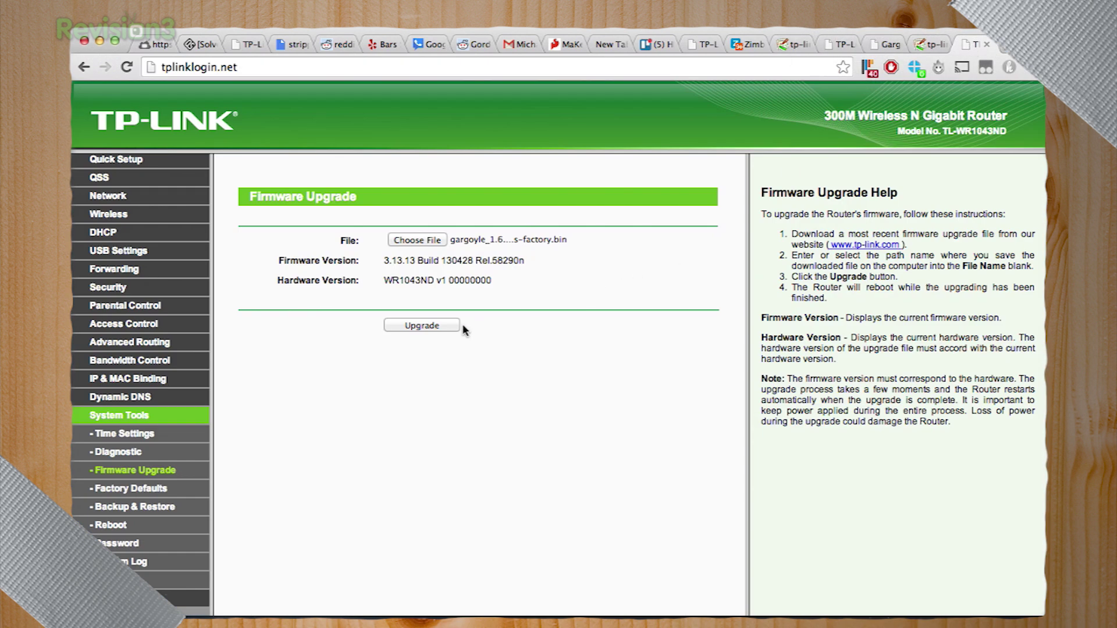
left_click(445, 325)
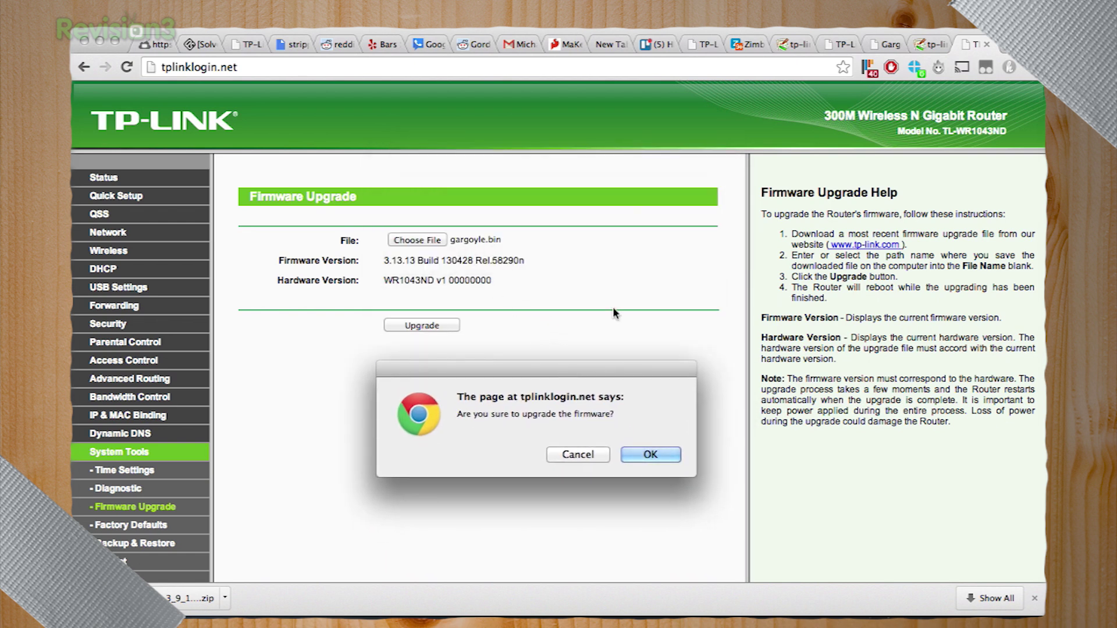
Confirm the gargoyle.bin upgrade and let the router restart into Gargoyle's login page
left_click(651, 453)
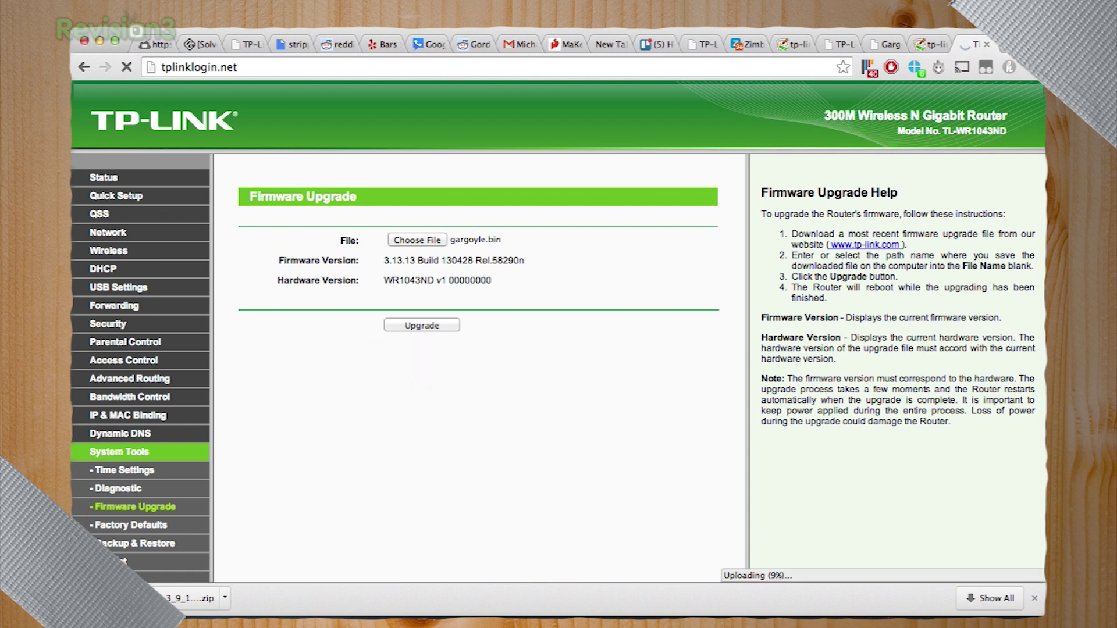
left_click(1034, 598)
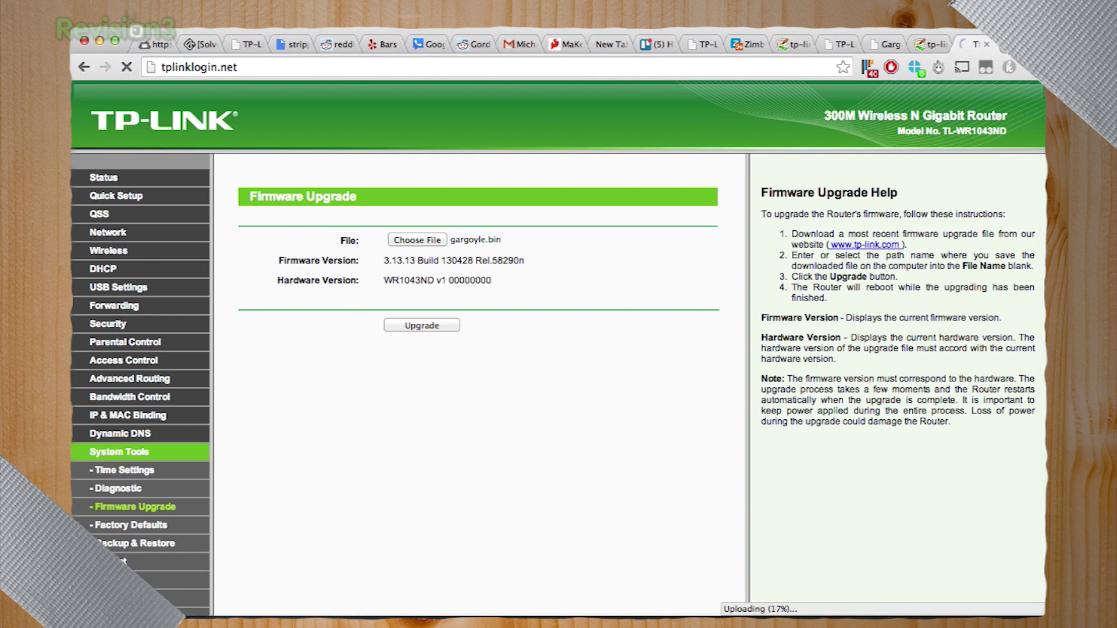
left_click(667, 231)
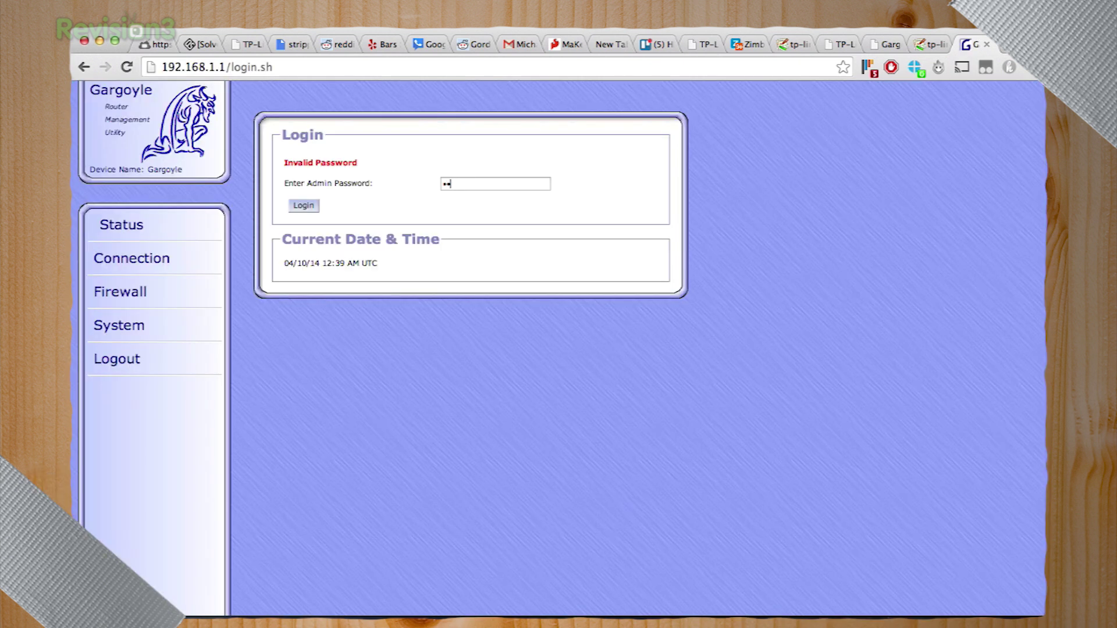
Log in to Gargoyle and enter a new admin password
key("Return")
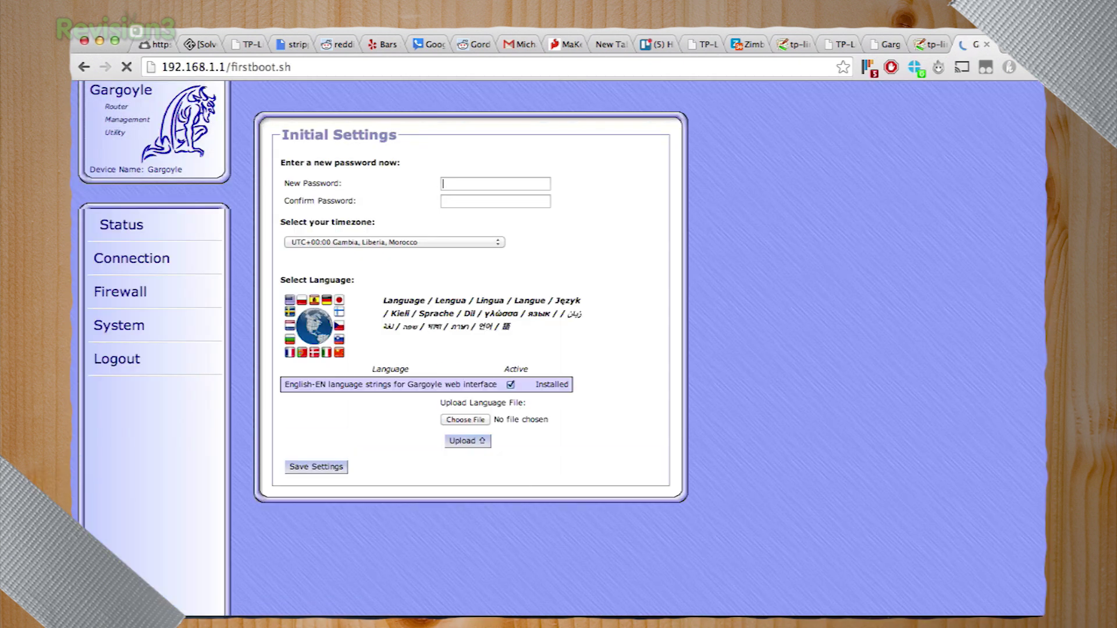
left_click(481, 183)
type("pa")
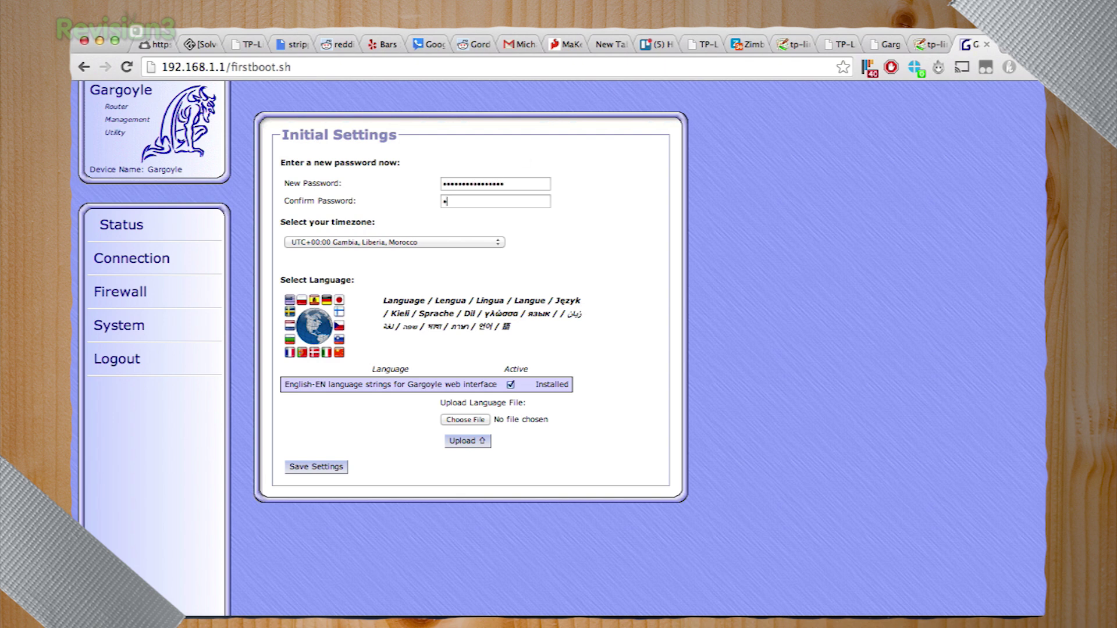
Choose UTC-08:00 Pacific Time, save the initial settings, and highlight the wireless network name
left_click(420, 240)
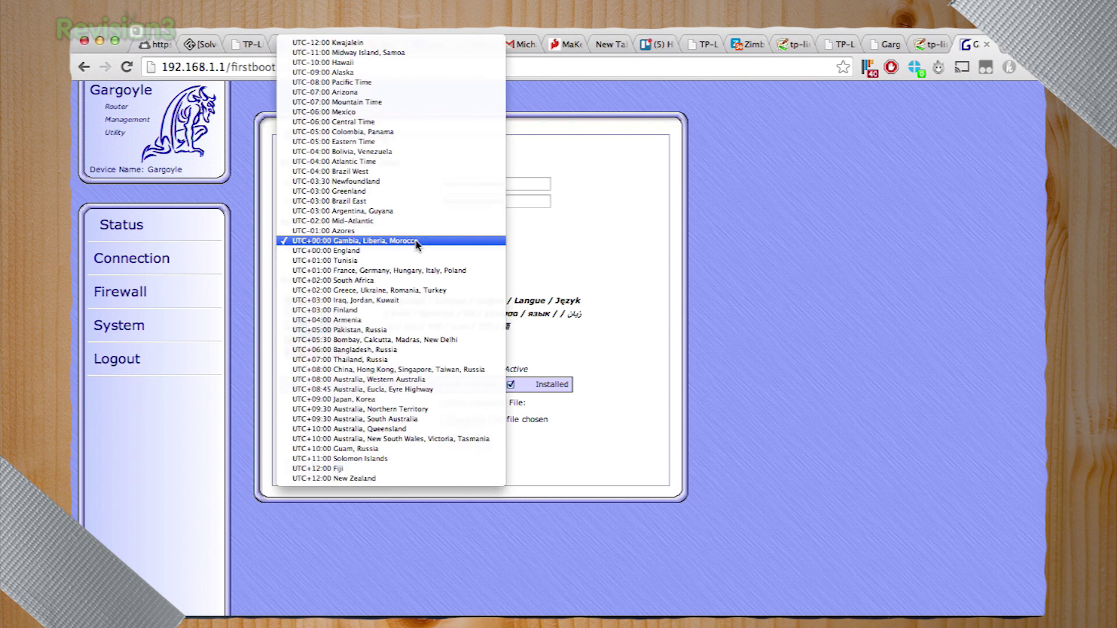
left_click(447, 88)
left_click(326, 468)
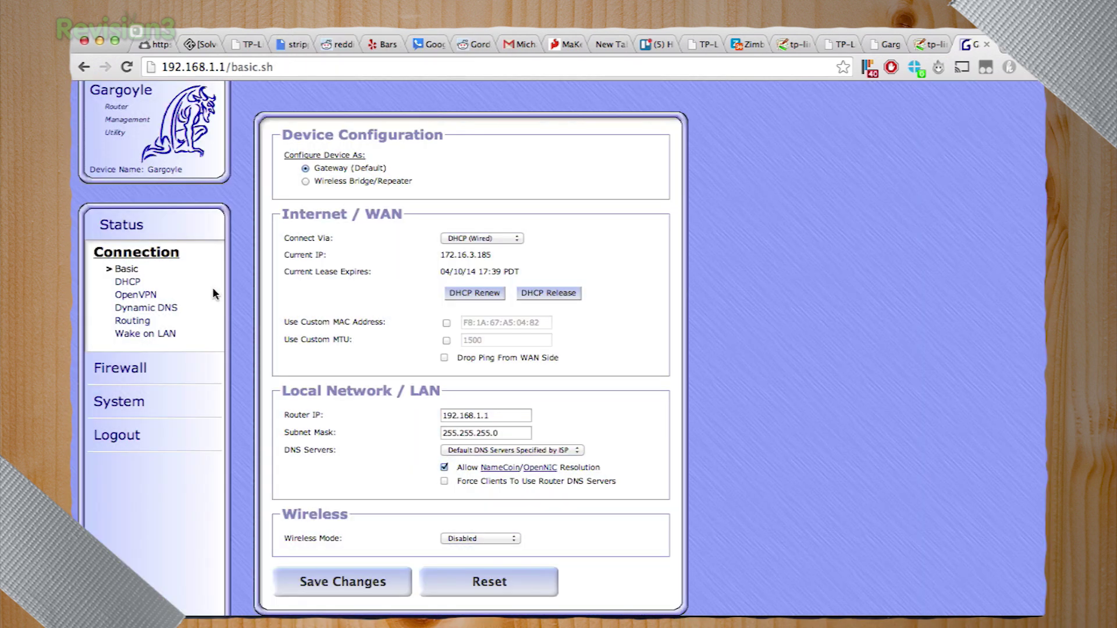
scroll(471, 348, "down", 4)
left_click_drag(442, 449, 517, 451)
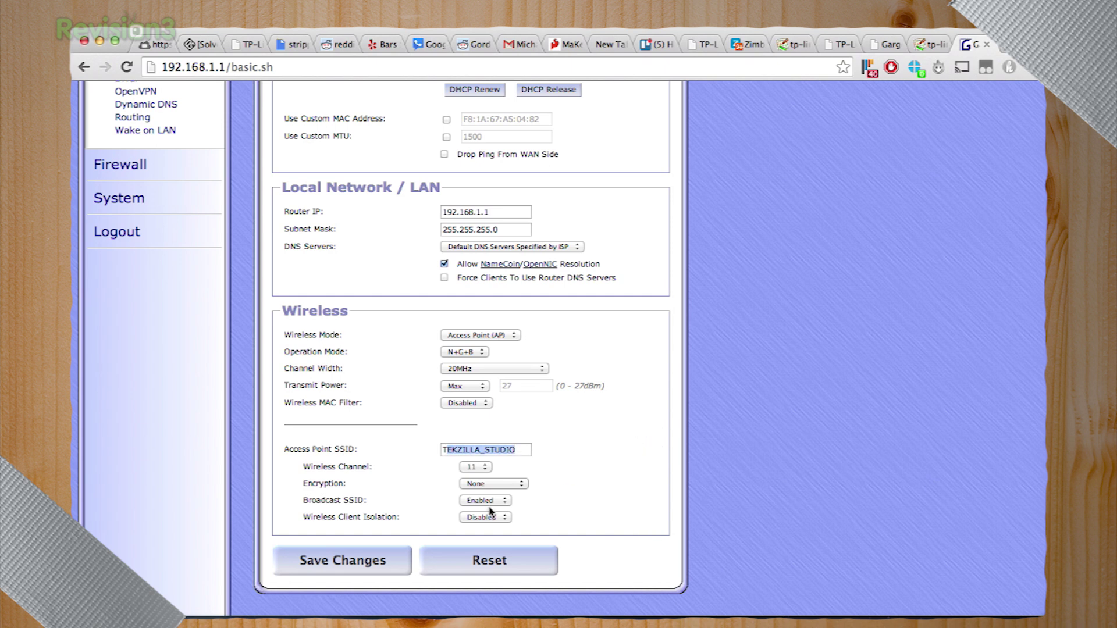
Set TEKZILLA_STUDIO to WPA2 PSK encryption, enter a Wi-Fi password, and save the changes
scroll(656, 452, "up", 2)
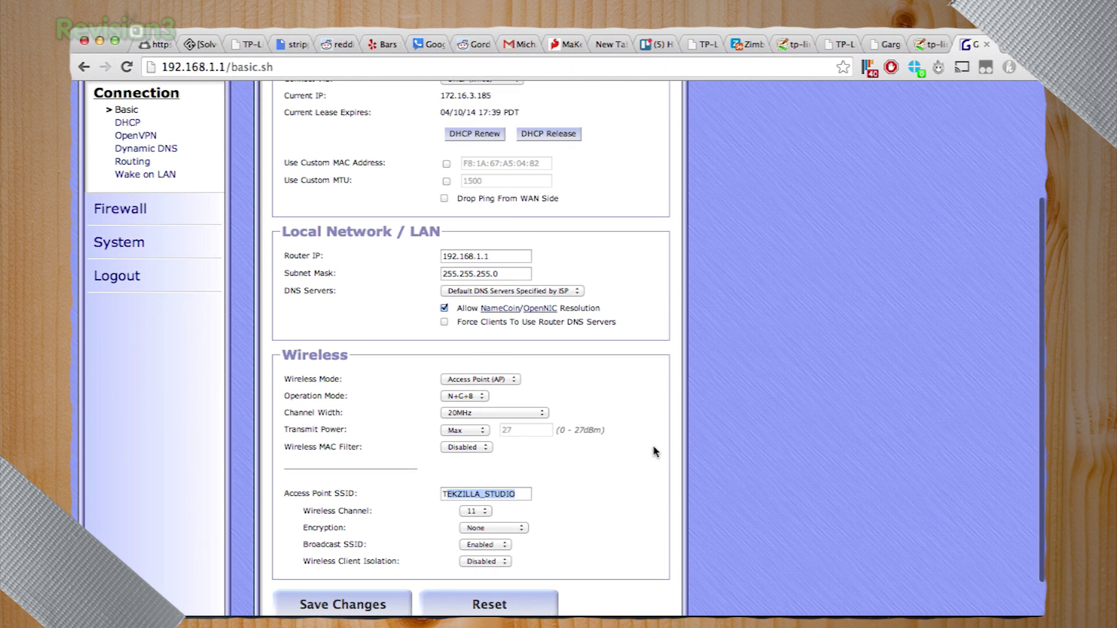
scroll(656, 452, "down", 2)
scroll(656, 452, "up", 3)
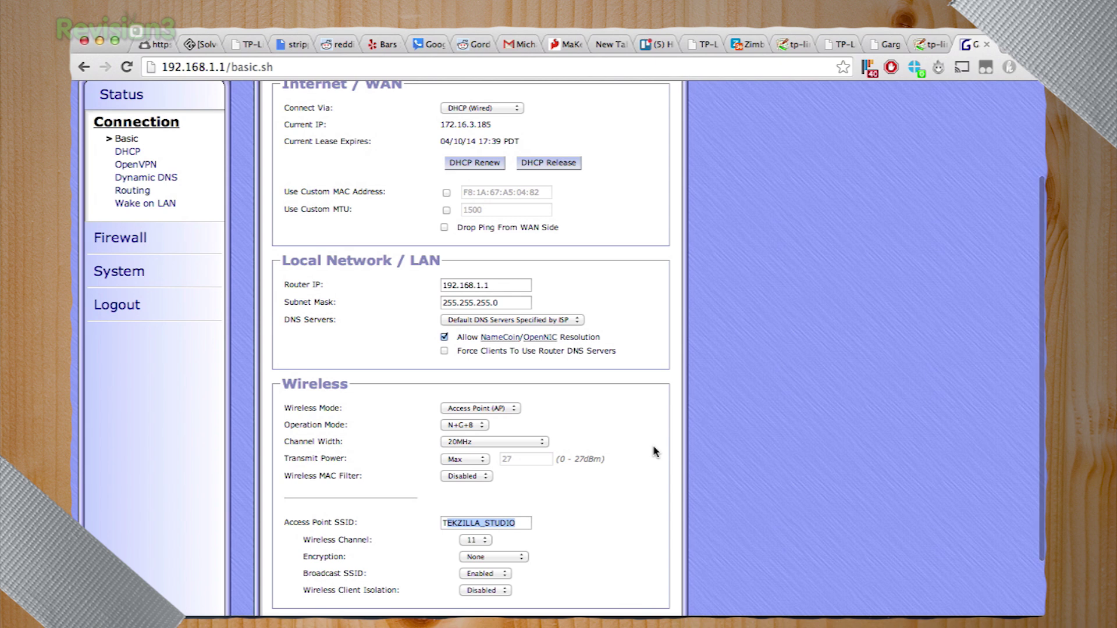
scroll(656, 452, "down", 3)
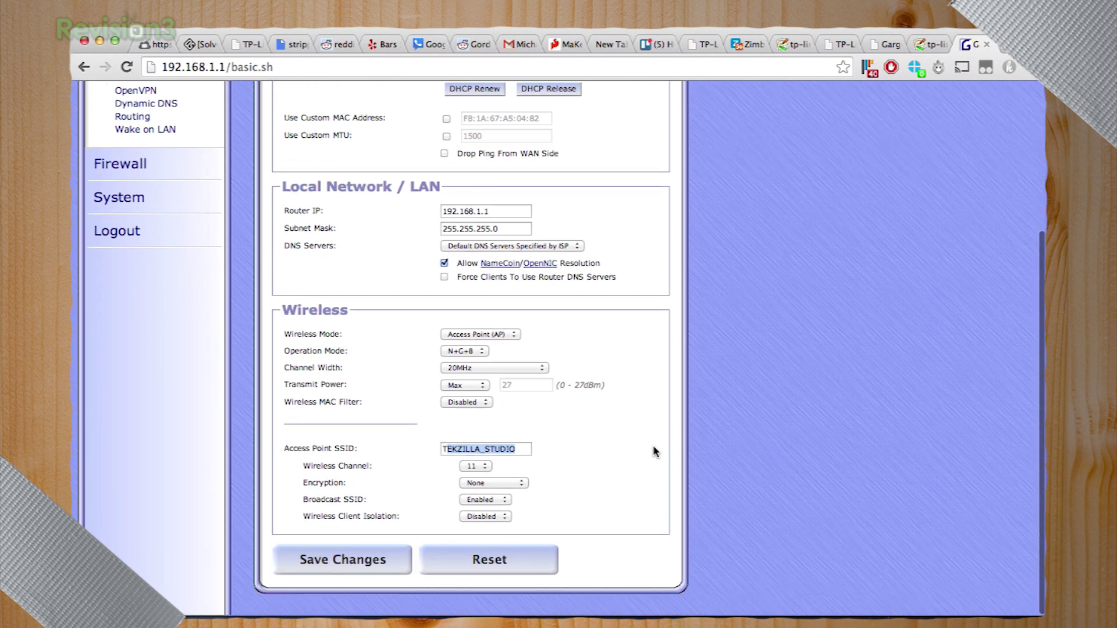
left_click(494, 484)
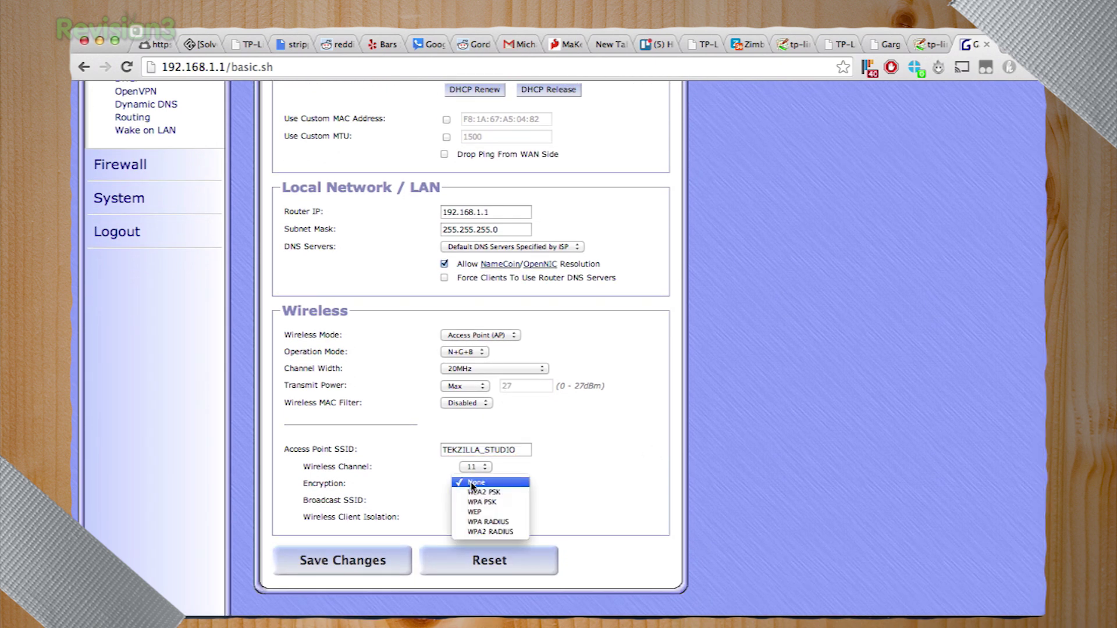
left_click(431, 479)
left_click(493, 483)
left_click(494, 490)
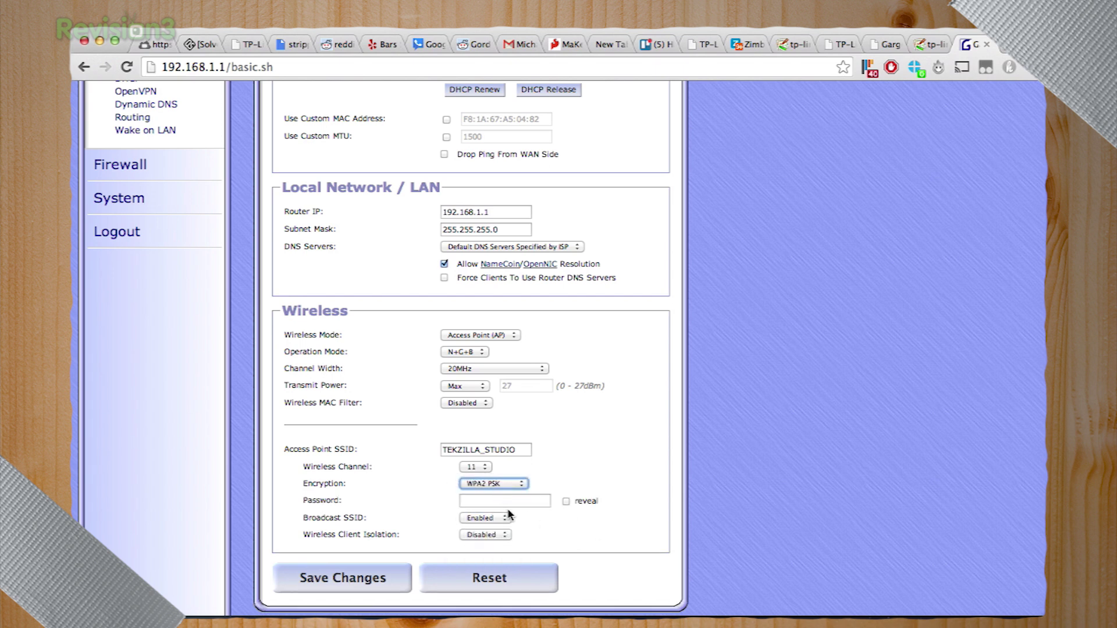
left_click(508, 500)
type("***")
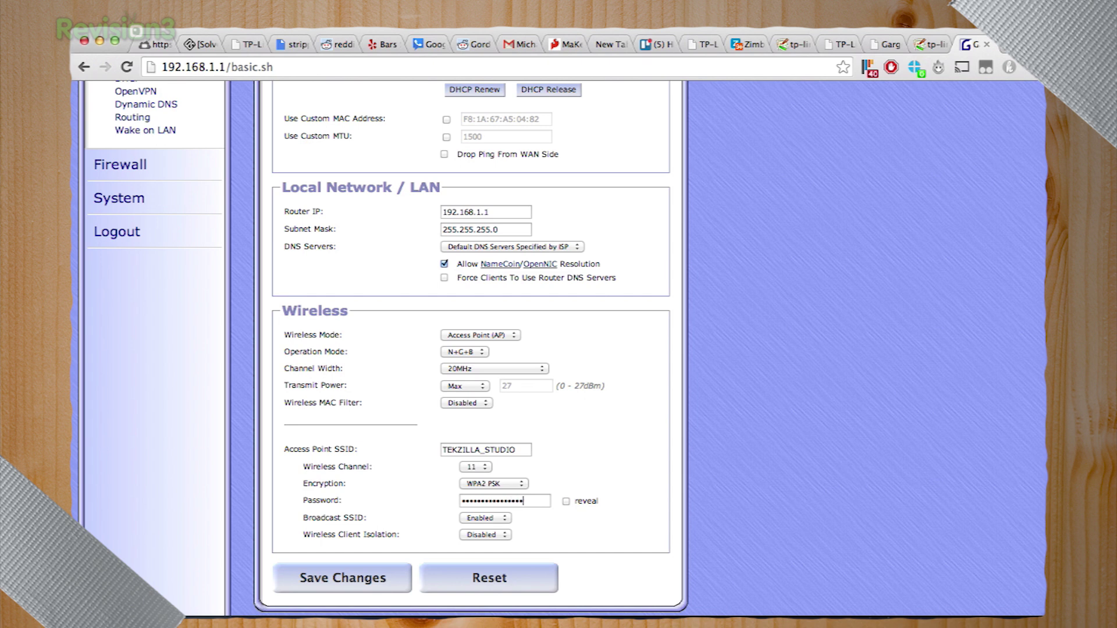
left_click(359, 578)
left_click(805, 23)
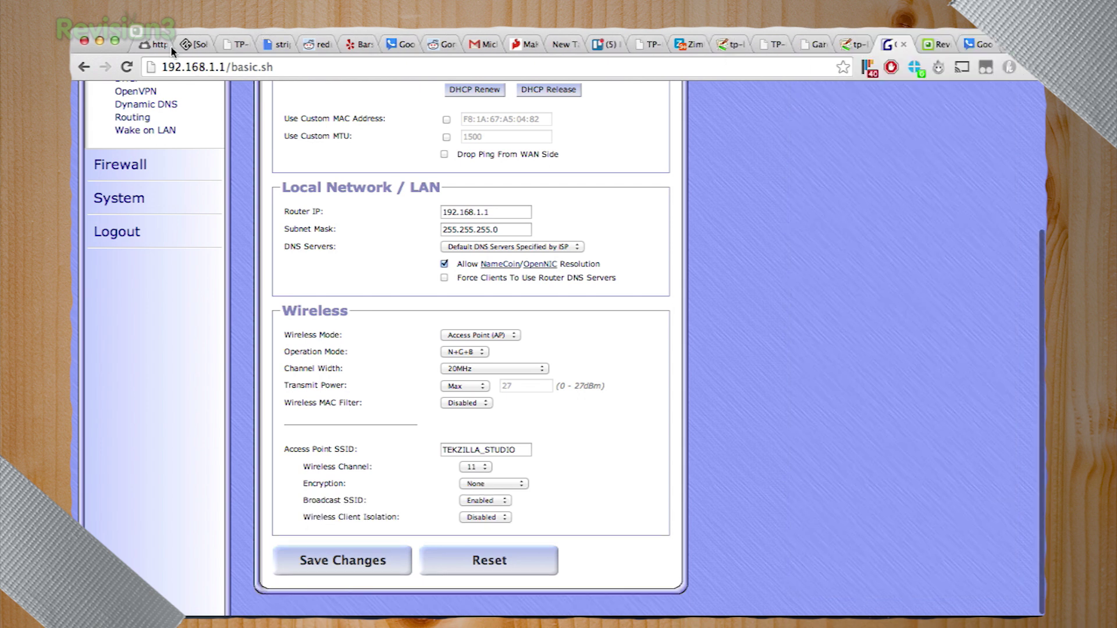
Reload and review the Basic settings page, then go to the Firewall QoS (Download) rules
right_click(837, 431)
key("Escape")
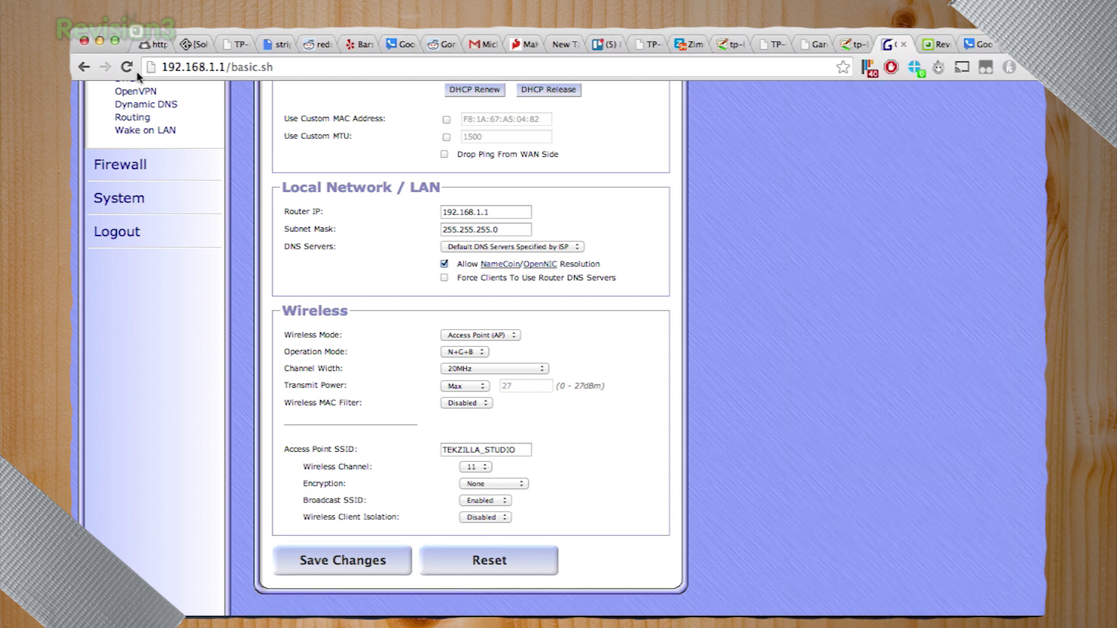
scroll(244, 271, "up", 10)
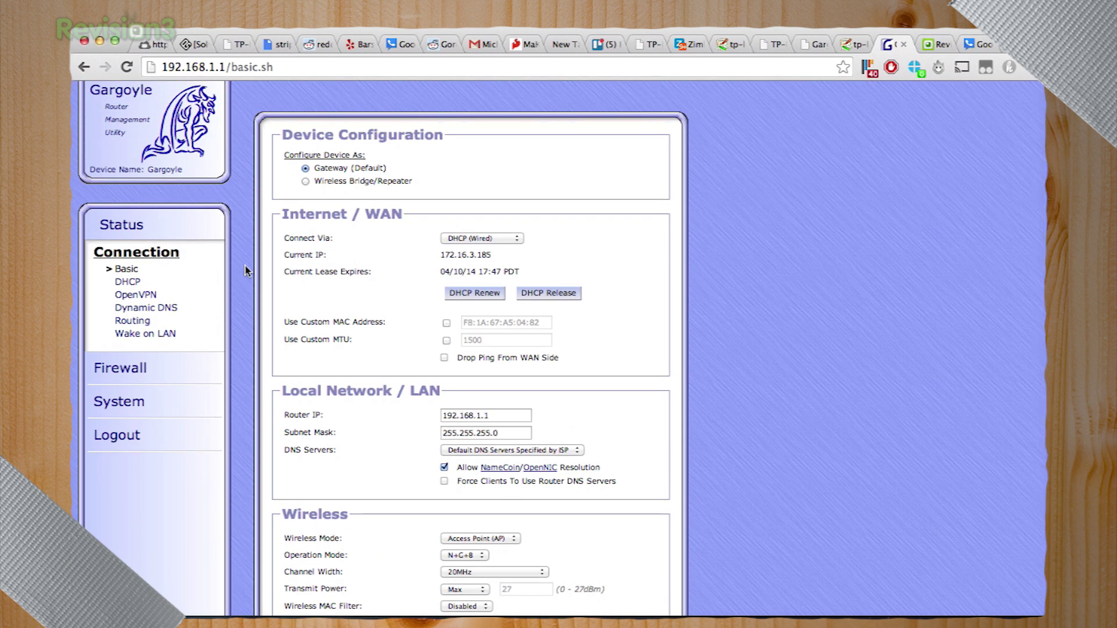
scroll(296, 254, "down", 3)
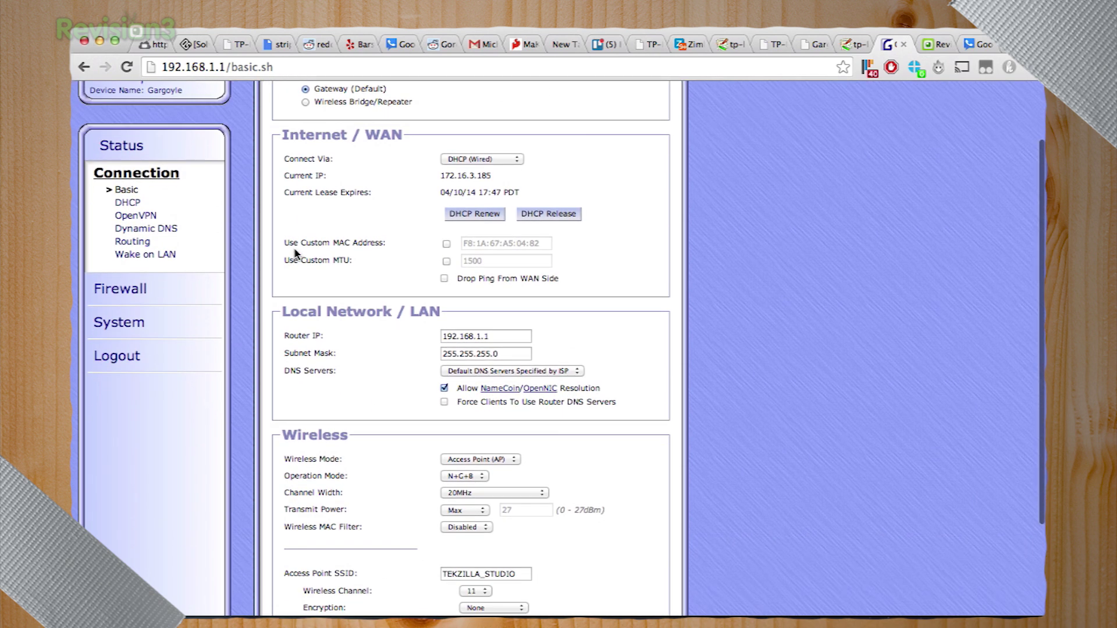
scroll(296, 253, "down", 5)
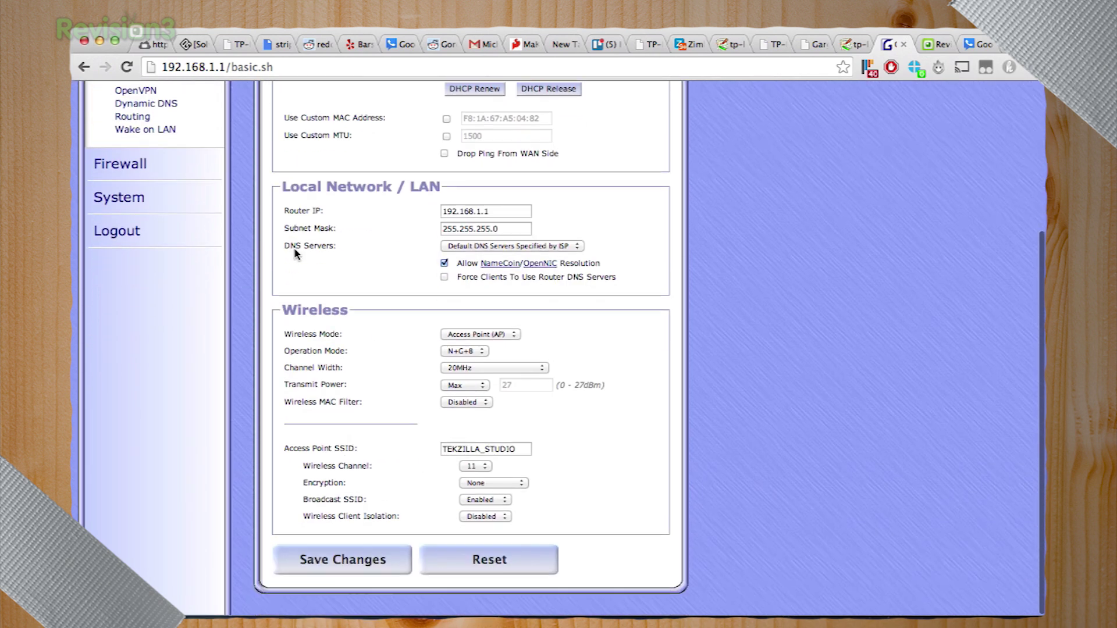
scroll(262, 251, "up", 8)
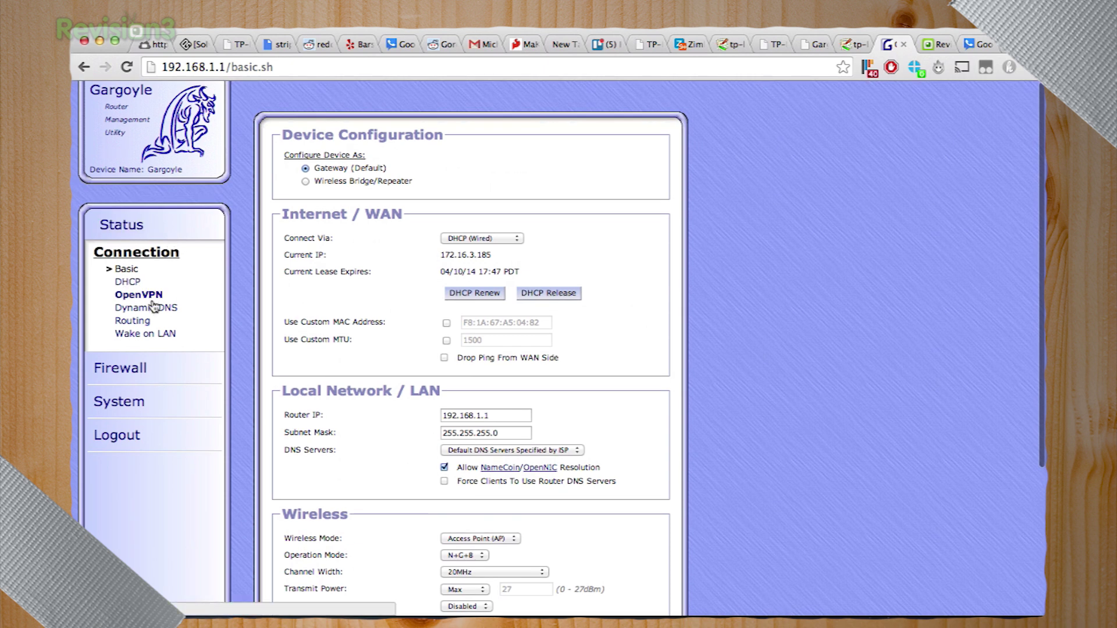
left_click(163, 364)
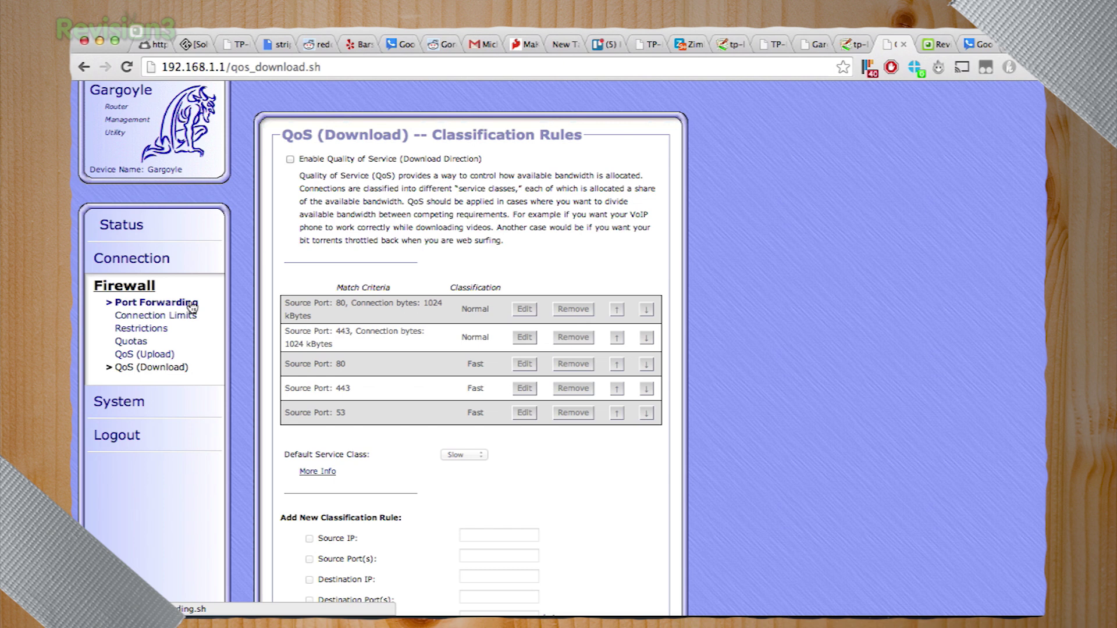
Create a Bandwidth Quota for specific hosts with maximum upload limited to 1 MByte
left_click(136, 343)
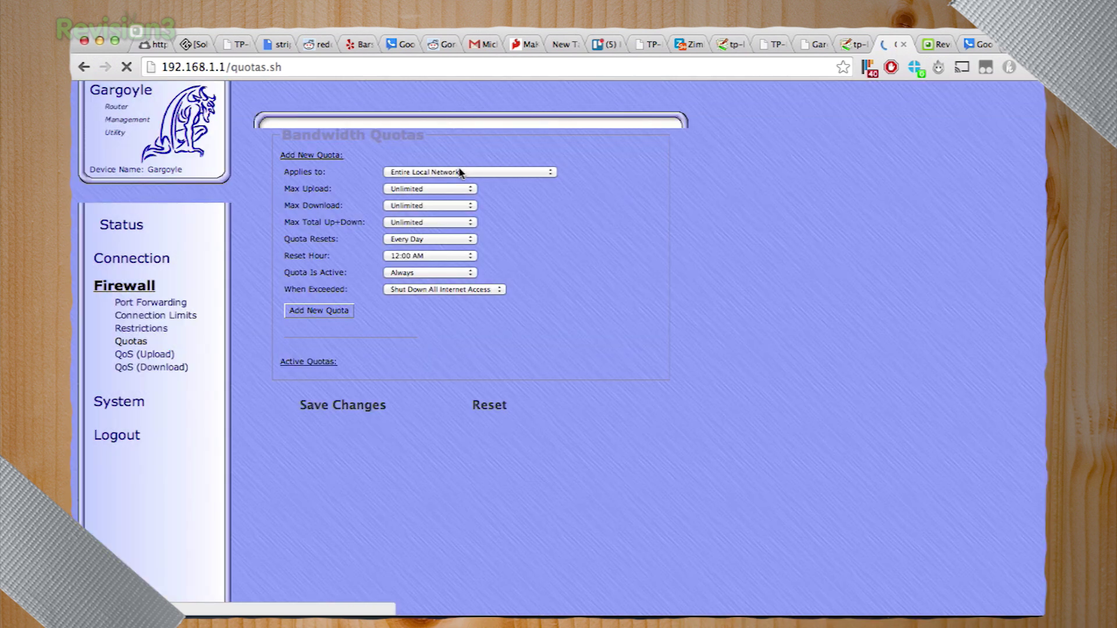
left_click(460, 173)
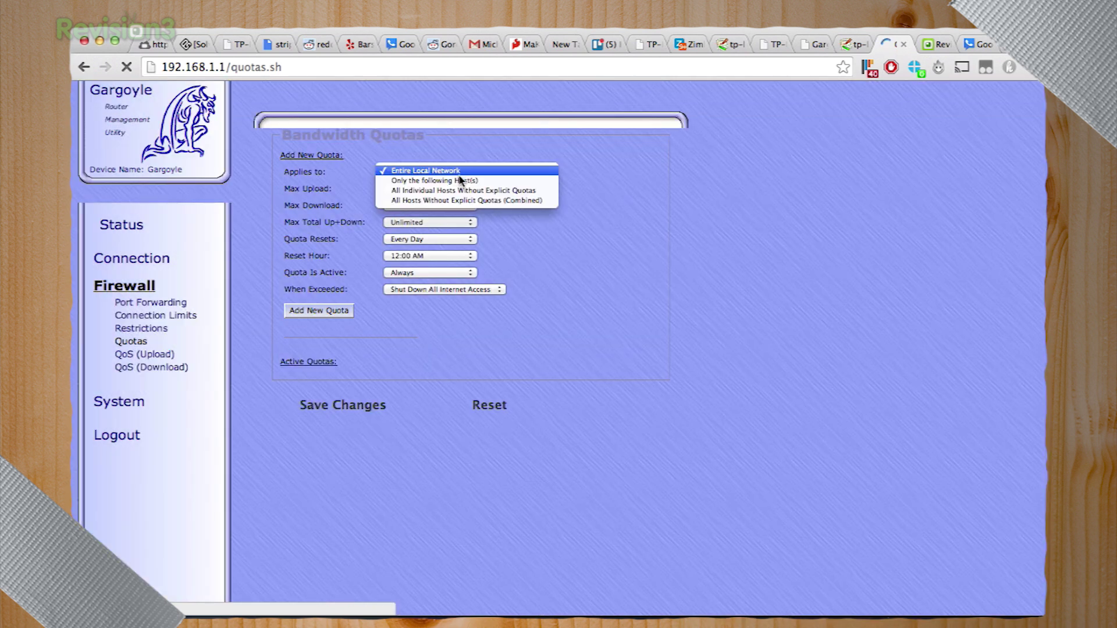
left_click(460, 181)
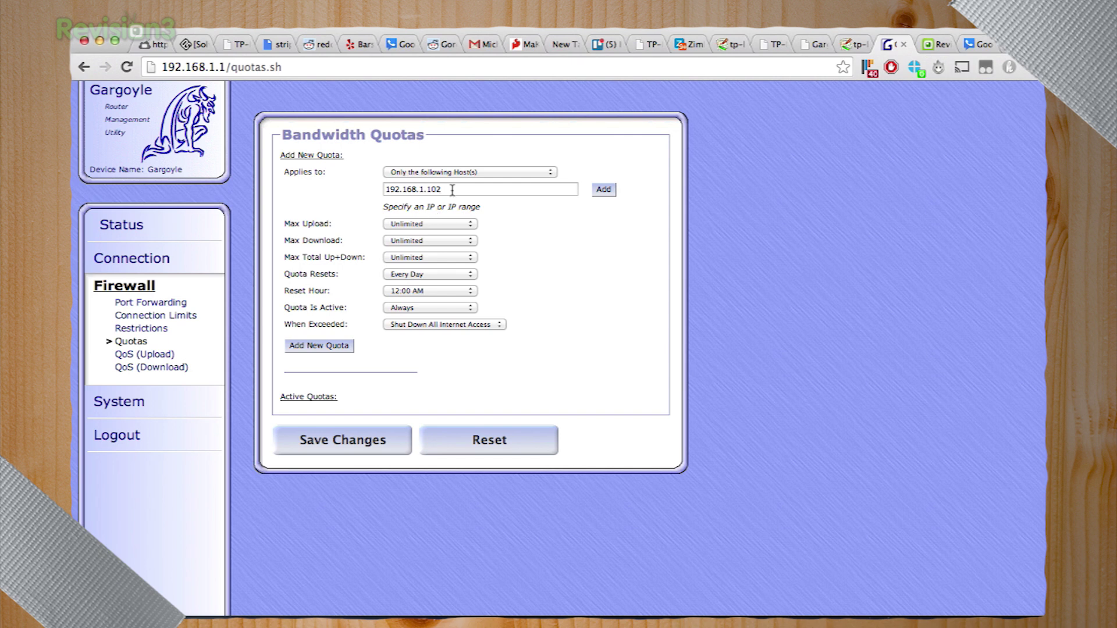
left_click(424, 224)
left_click(423, 233)
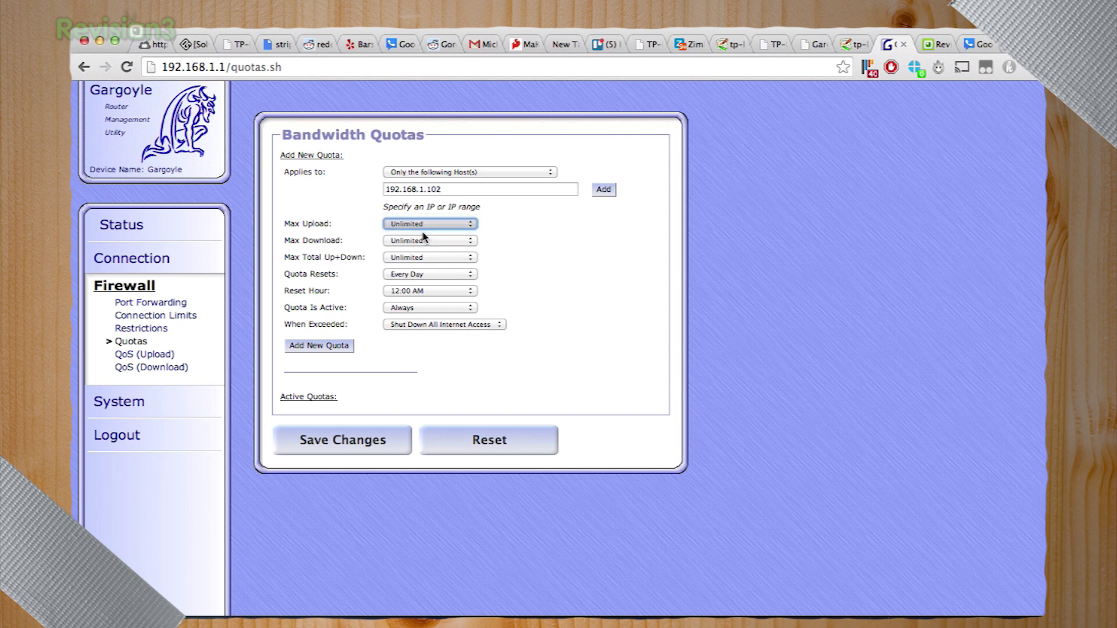
double_click(509, 227)
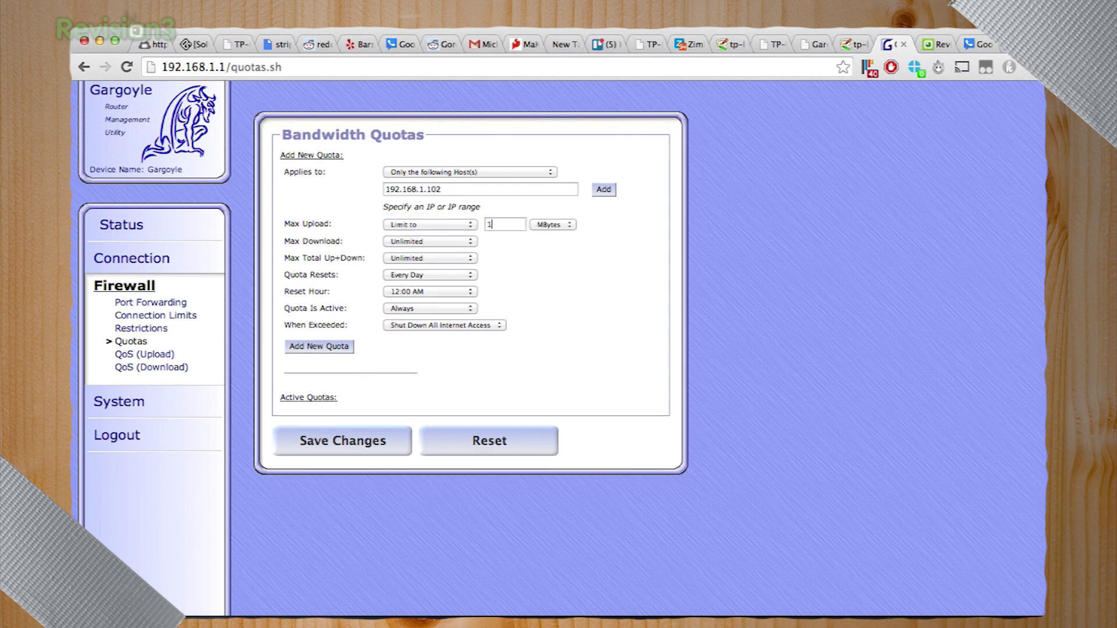
type("1")
Limit maximum download for host 192.168.1.102 to 1 MByte as well
left_click(459, 241)
left_click(449, 259)
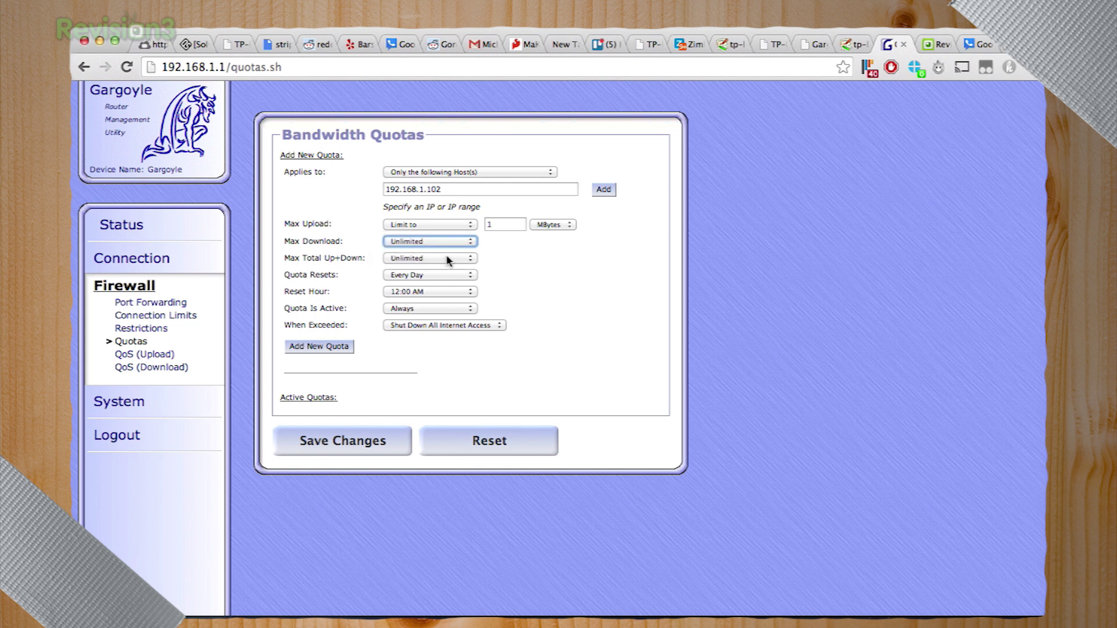
left_click(450, 243)
left_click(449, 249)
double_click(496, 242)
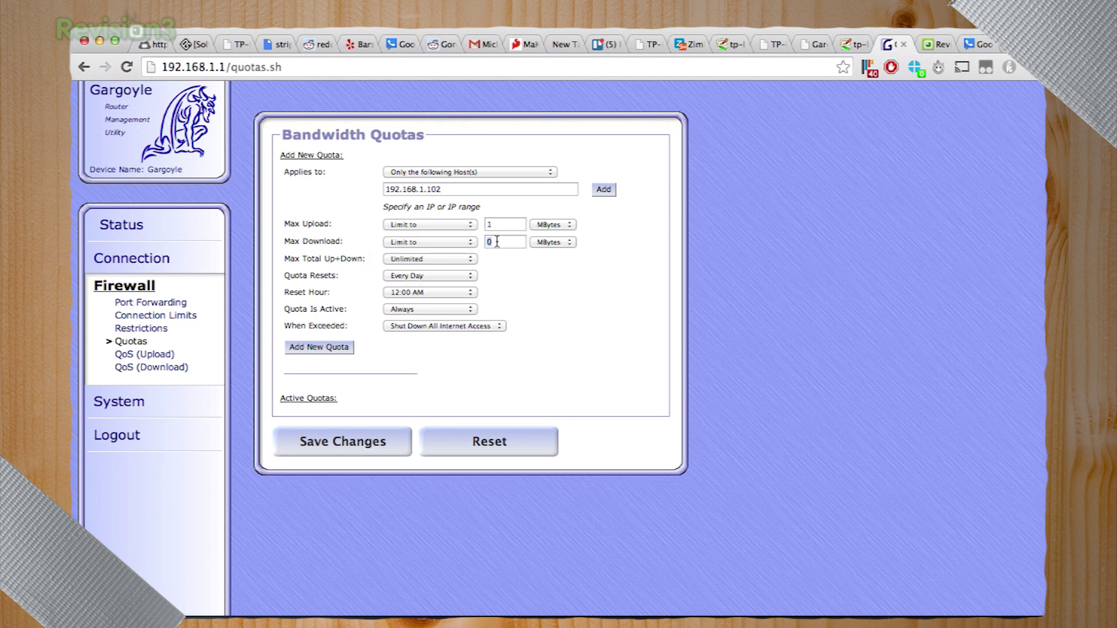
type("1")
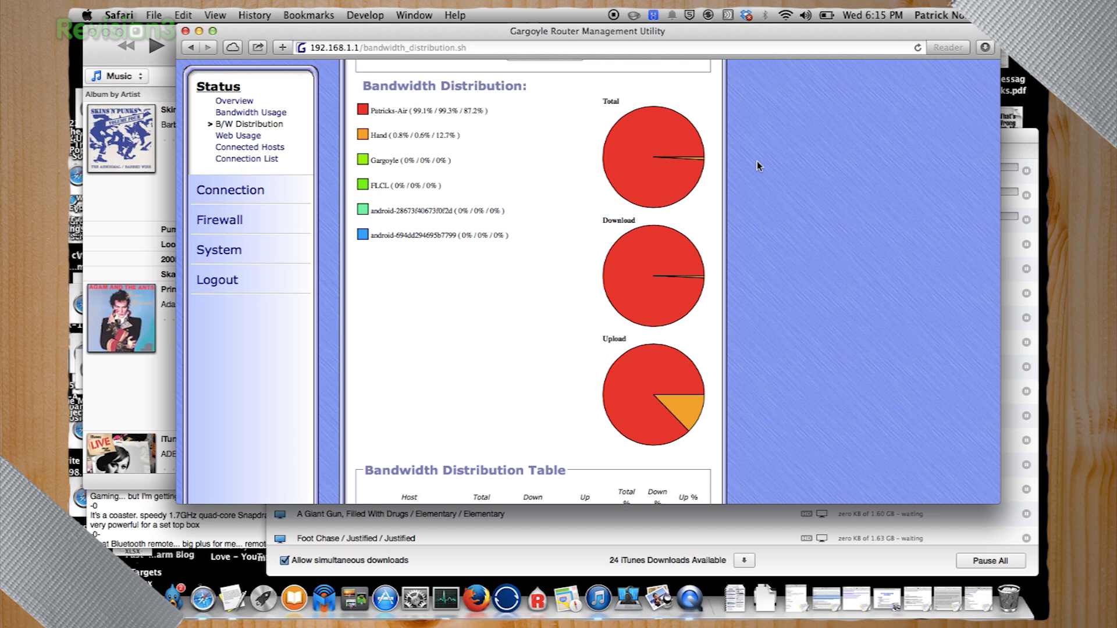
Scroll back up the Bandwidth Quotas form to review the 192.168.1.102 quota
scroll(756, 160, "up", 4)
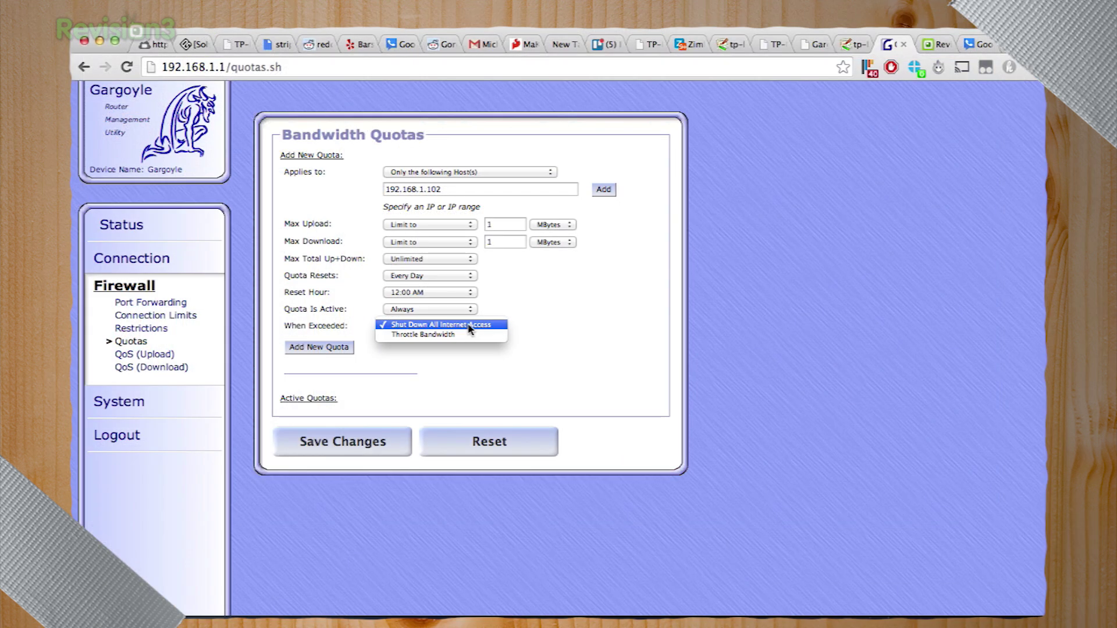
Add an always-active 1024kB quota for 192.168.1.102 that shuts down all internet access, and save it
left_click(469, 326)
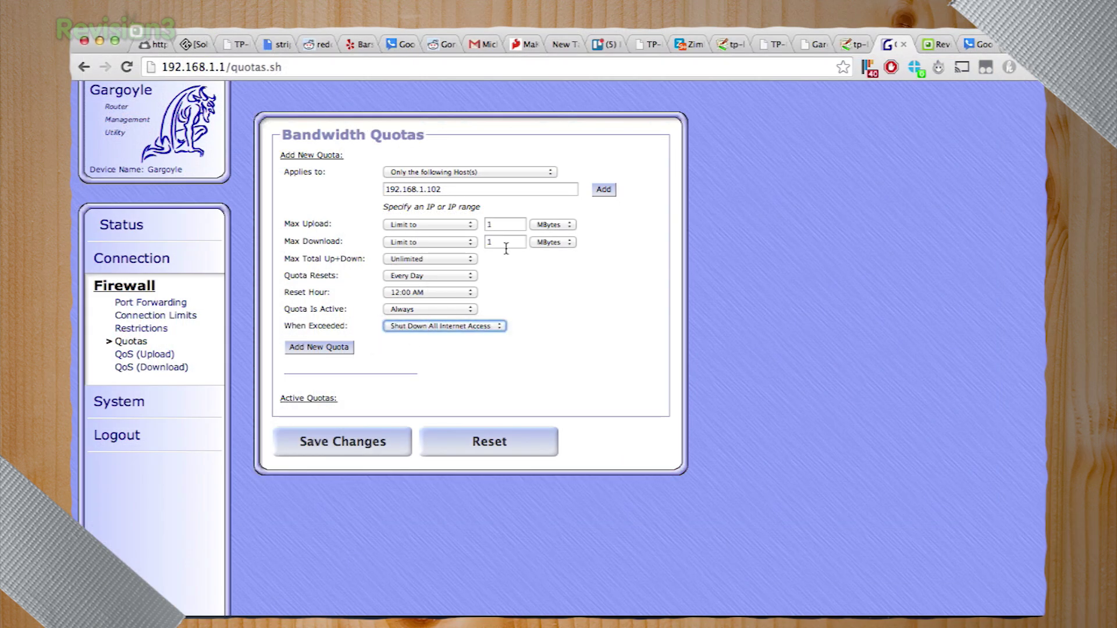
left_click(603, 189)
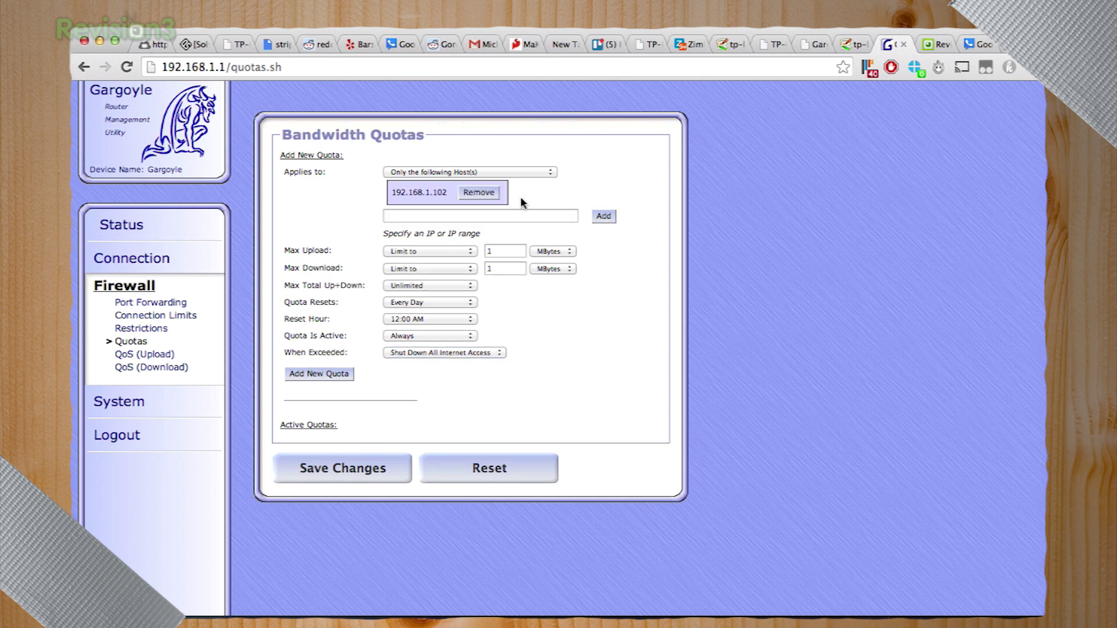
left_click(322, 378)
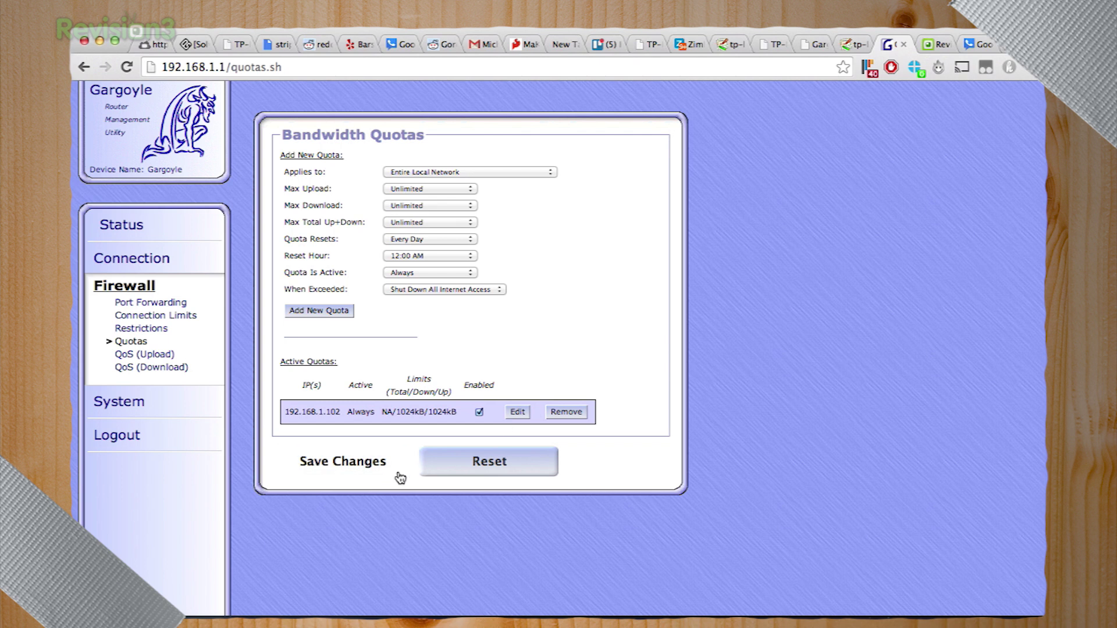
left_click(372, 455)
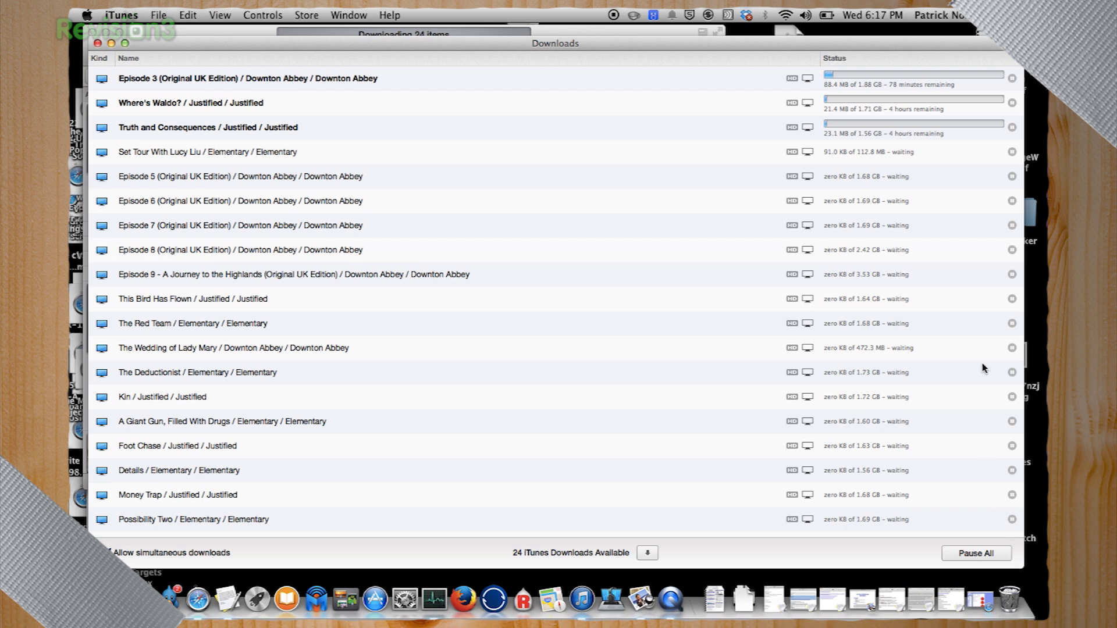
Stop the Truth and Consequences download and dismiss the certificate and download-problem warnings
left_click(1012, 127)
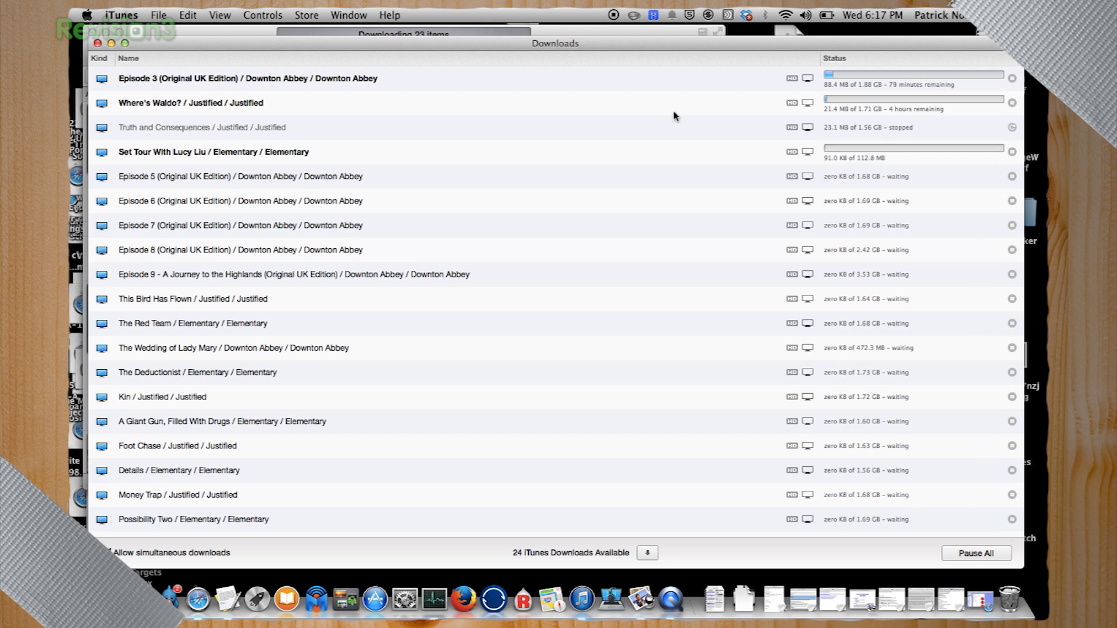
left_click(634, 247)
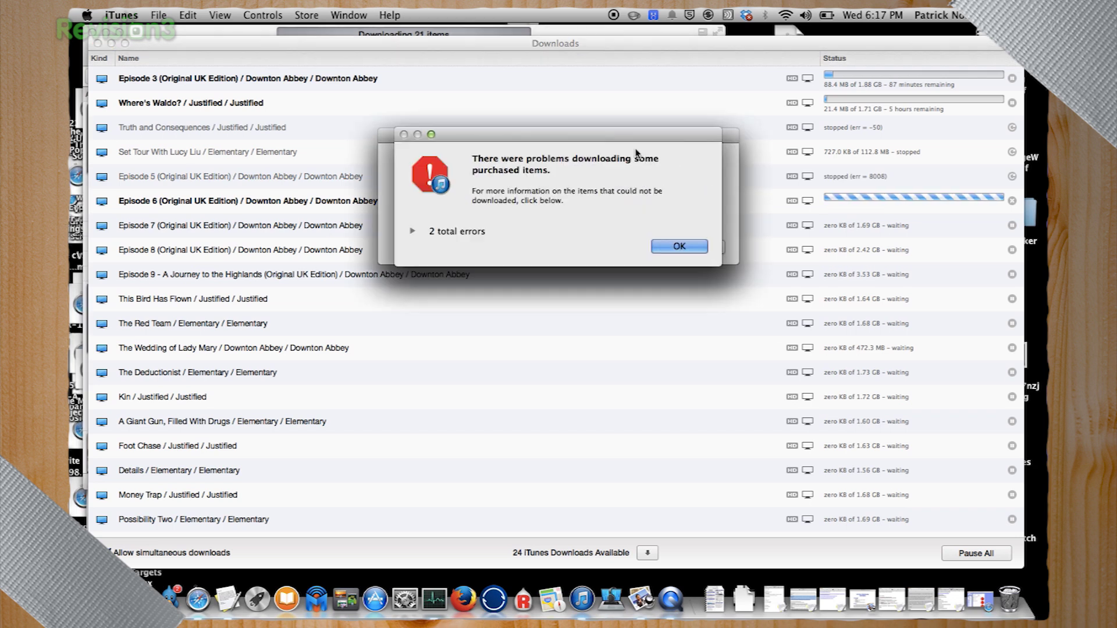
left_click(677, 247)
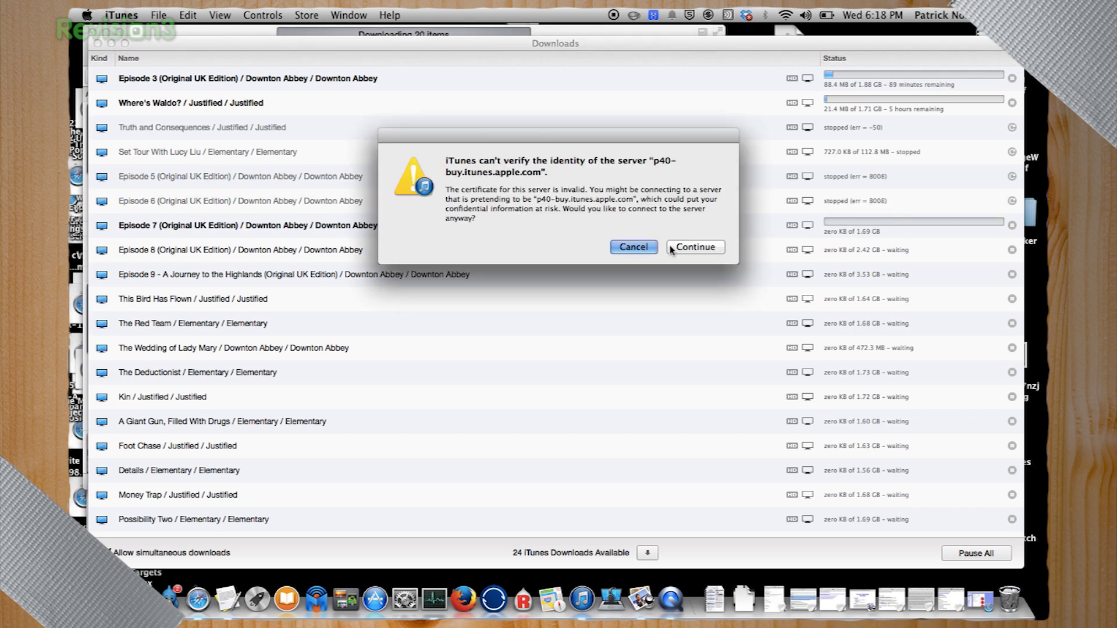
left_click(673, 249)
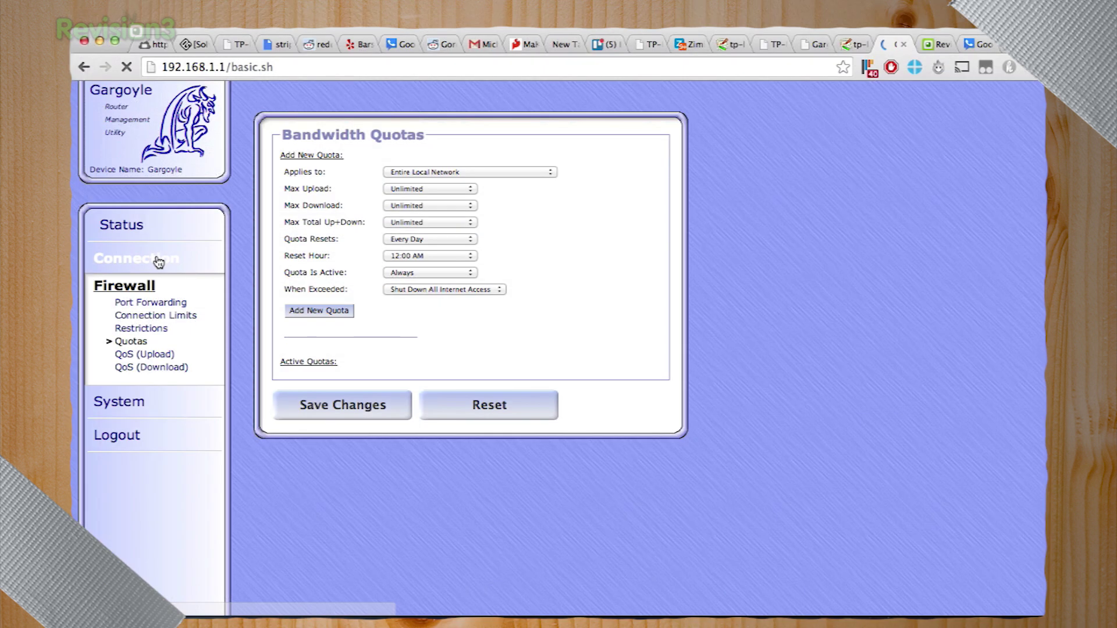
left_click(154, 257)
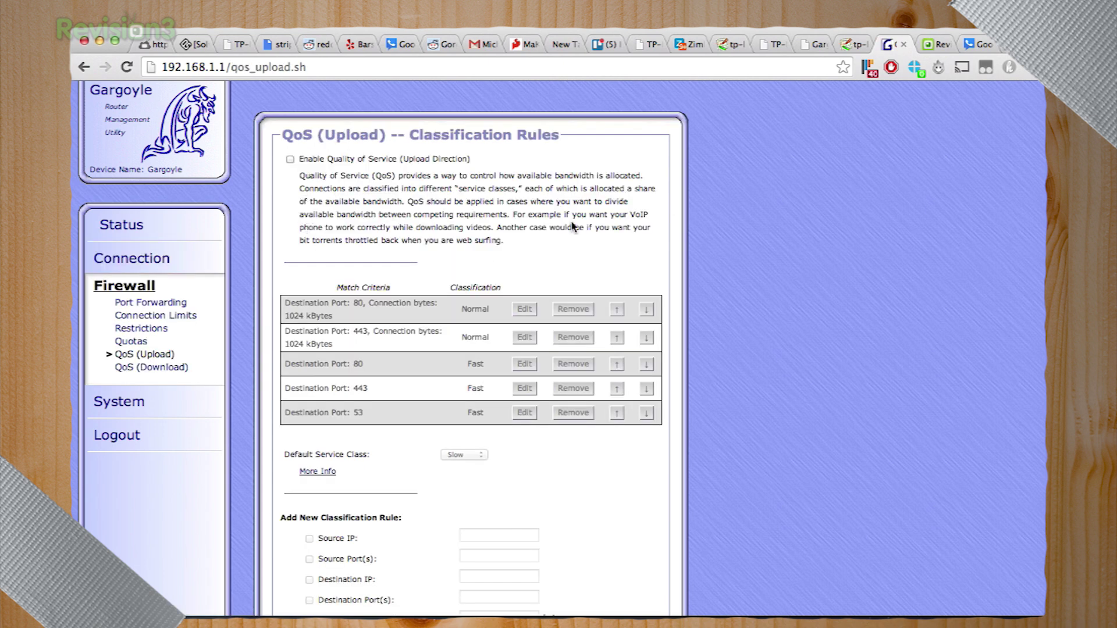
Review the five default QoS (Upload) rules, then go to Connection > OpenVPN
scroll(571, 221, "down", 8)
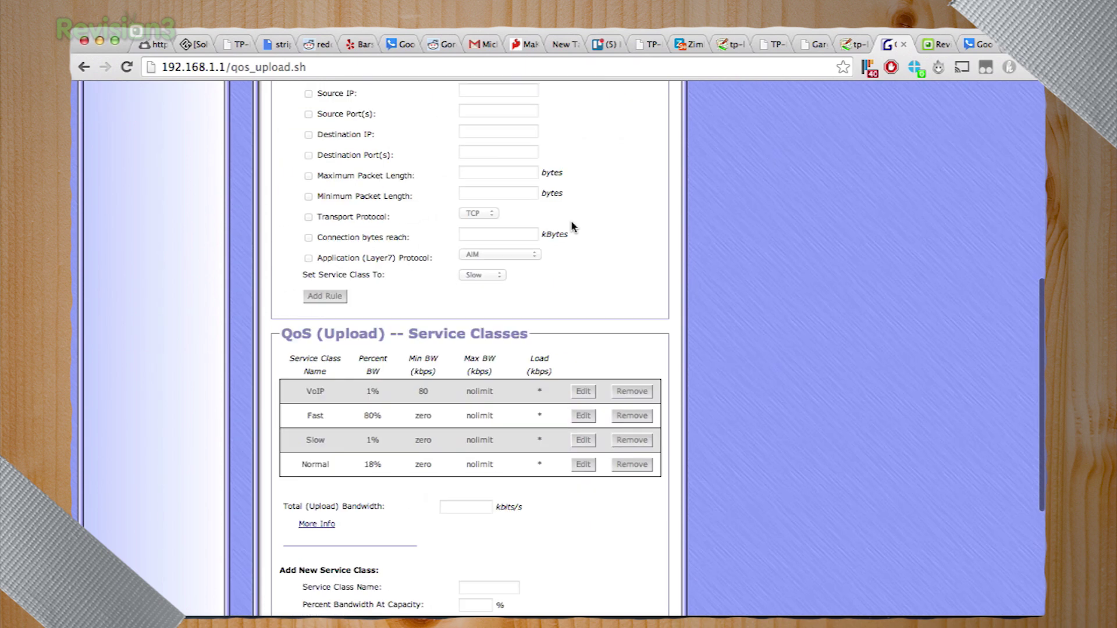
scroll(571, 222, "down", 2)
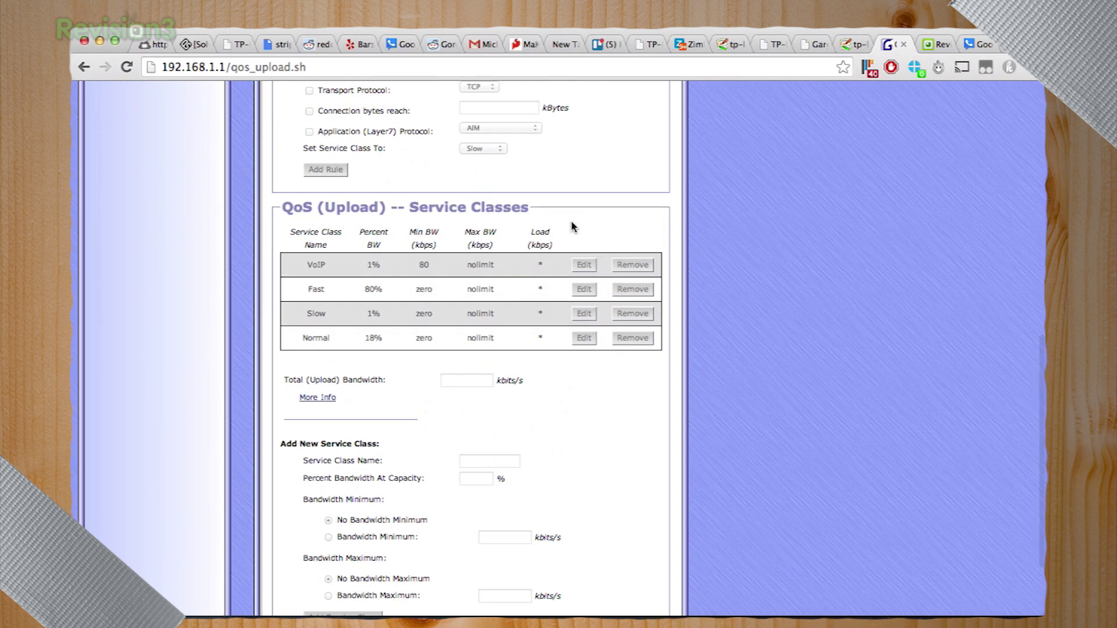
scroll(570, 226, "down", 2)
scroll(571, 222, "up", 12)
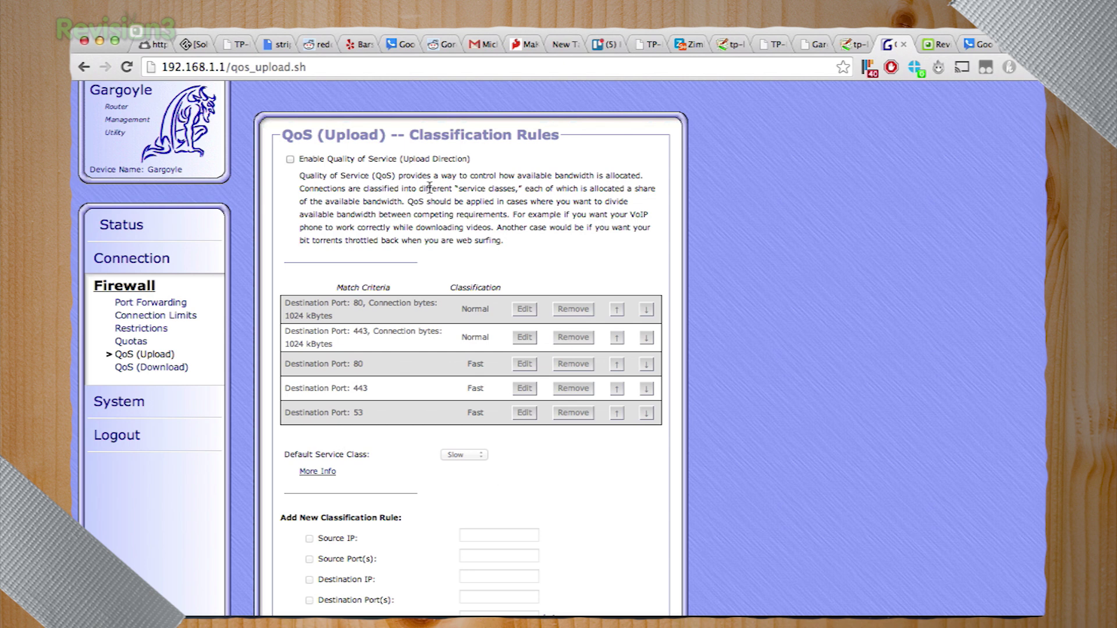
left_click(144, 265)
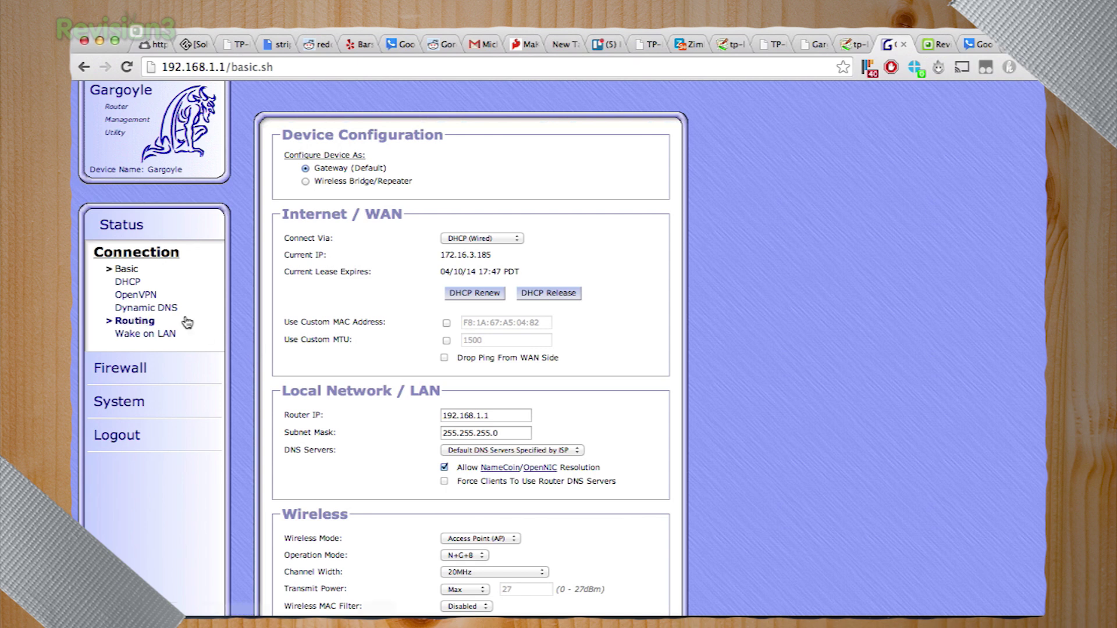
left_click(149, 300)
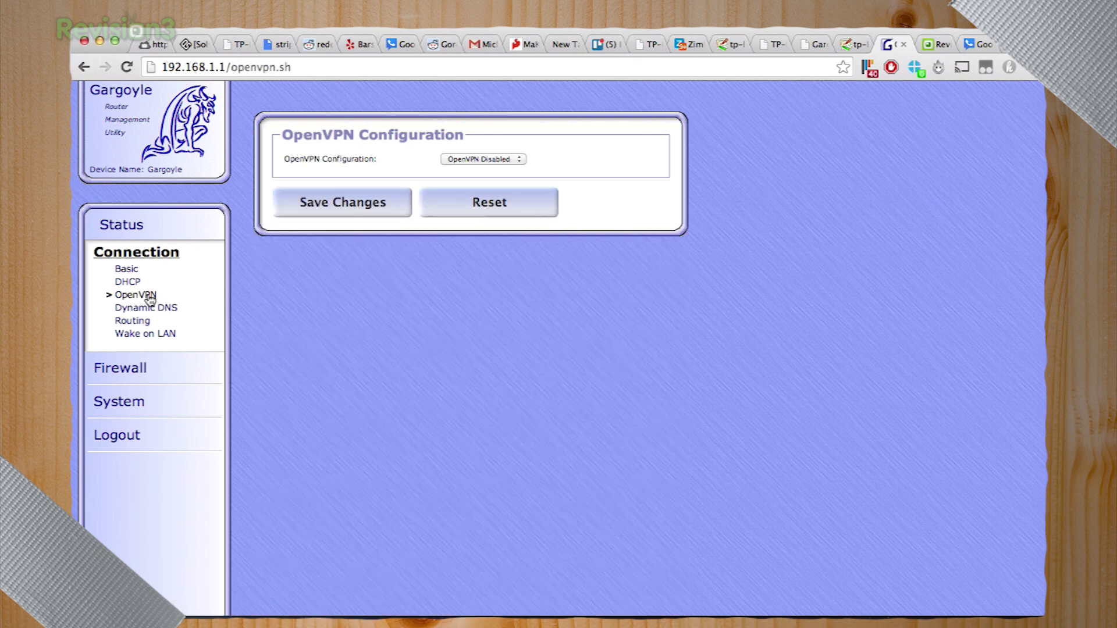
Switch OpenVPN to server mode and review its defaults: 10.8.0.1, UDP port 1194, Client1 at 10.8.0.2
left_click(507, 161)
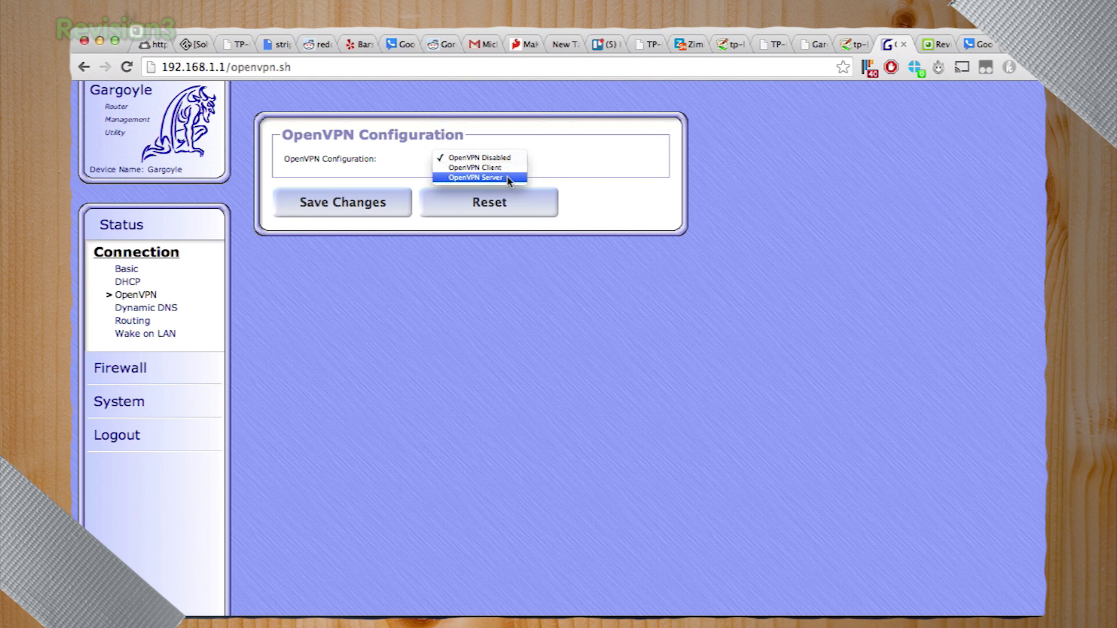
left_click(509, 177)
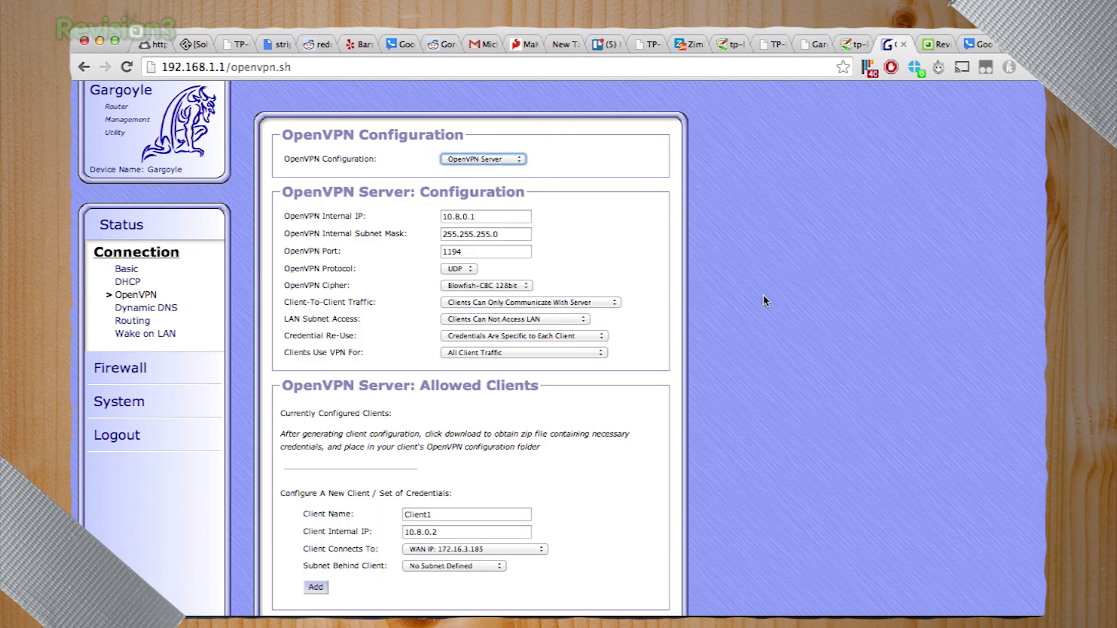
scroll(759, 295, "down", 3)
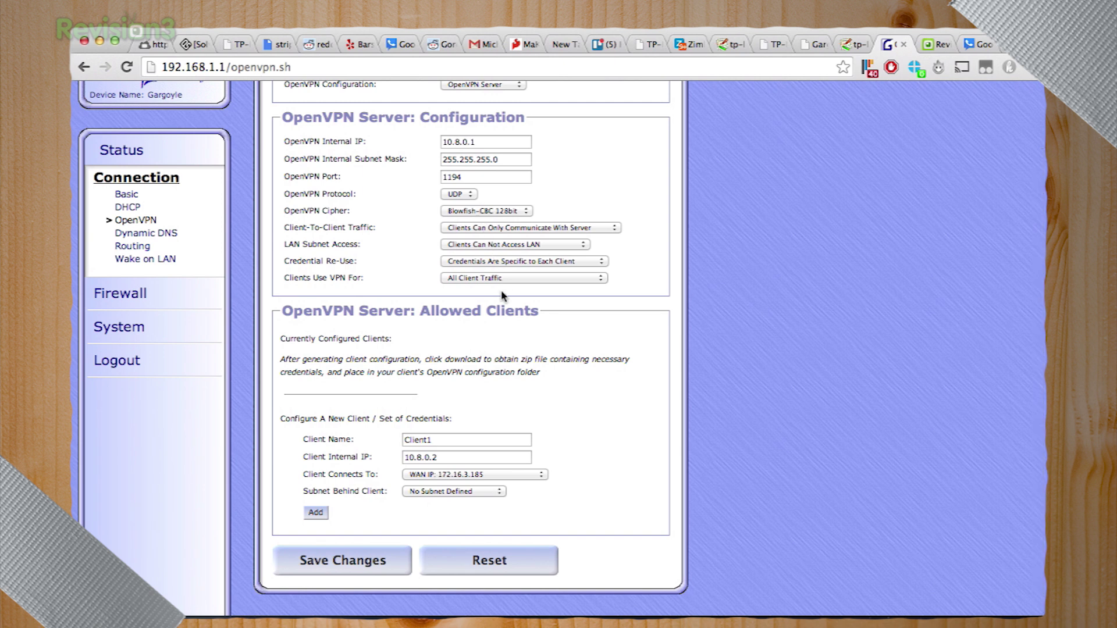
scroll(627, 331, "up", 3)
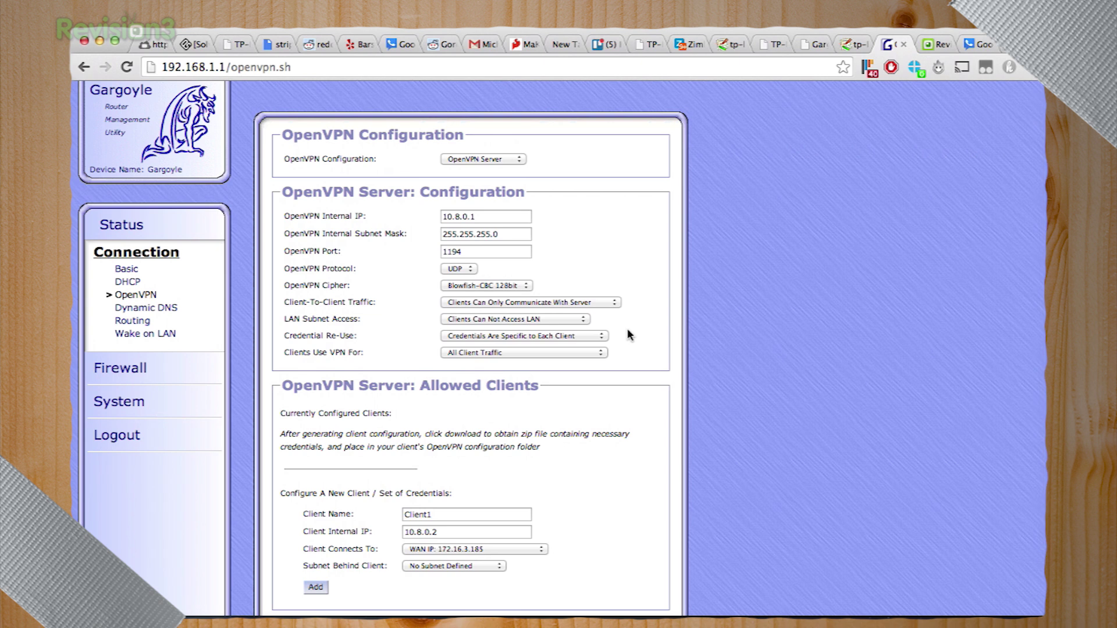
scroll(627, 335, "down", 3)
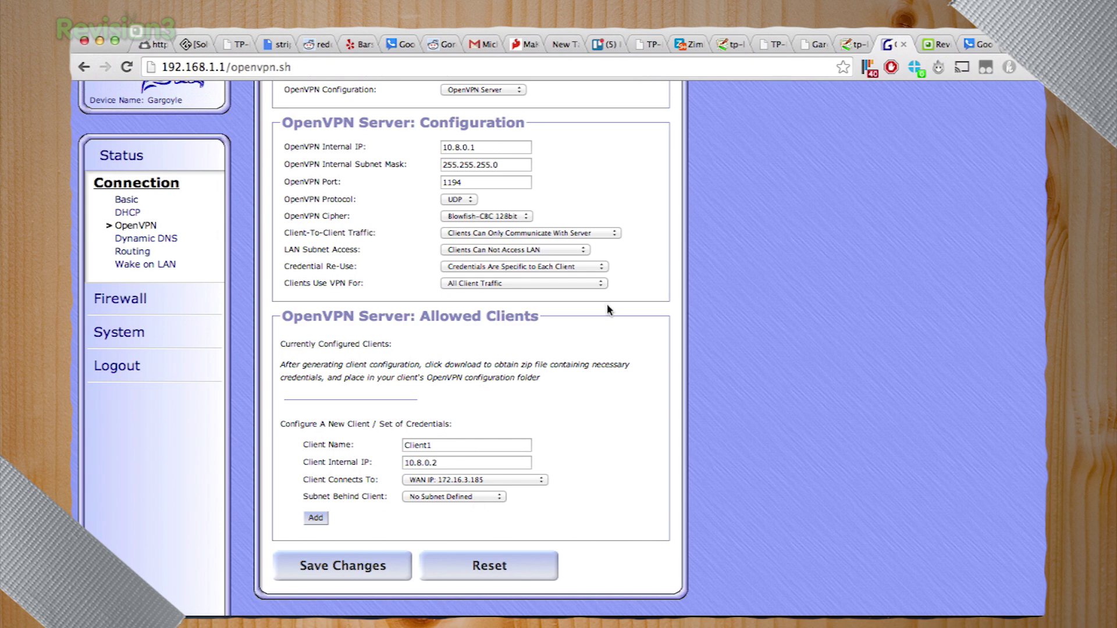
scroll(606, 307, "up", 3)
scroll(606, 307, "down", 1)
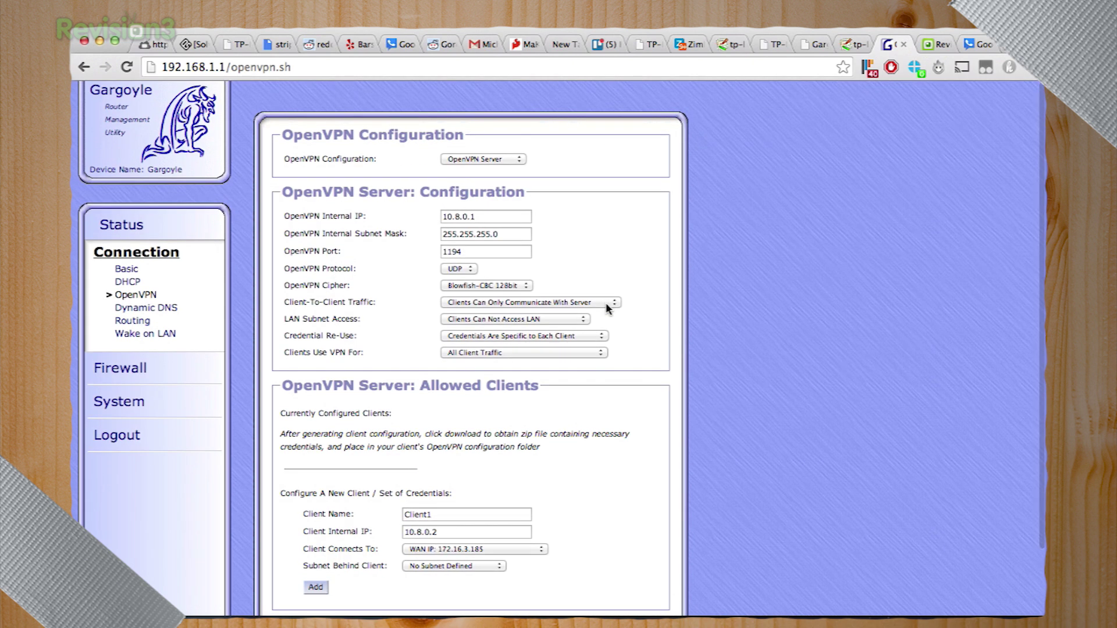
left_click(525, 286)
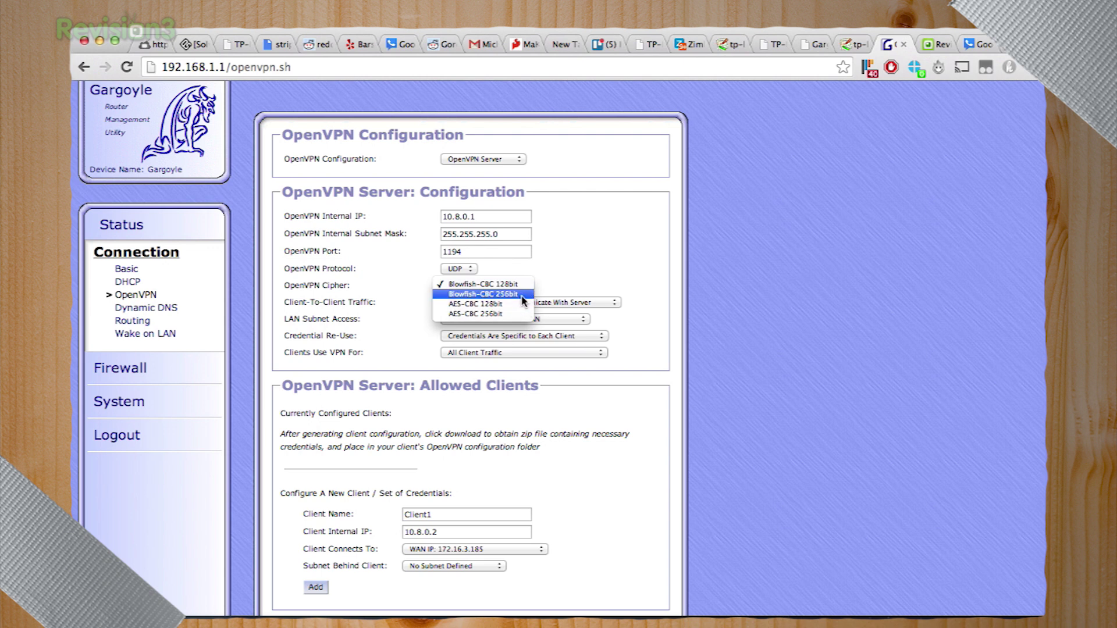
Set the OpenVPN cipher to Blowfish-CBC 256bit, then save but cancel the first-time key generation
left_click(523, 300)
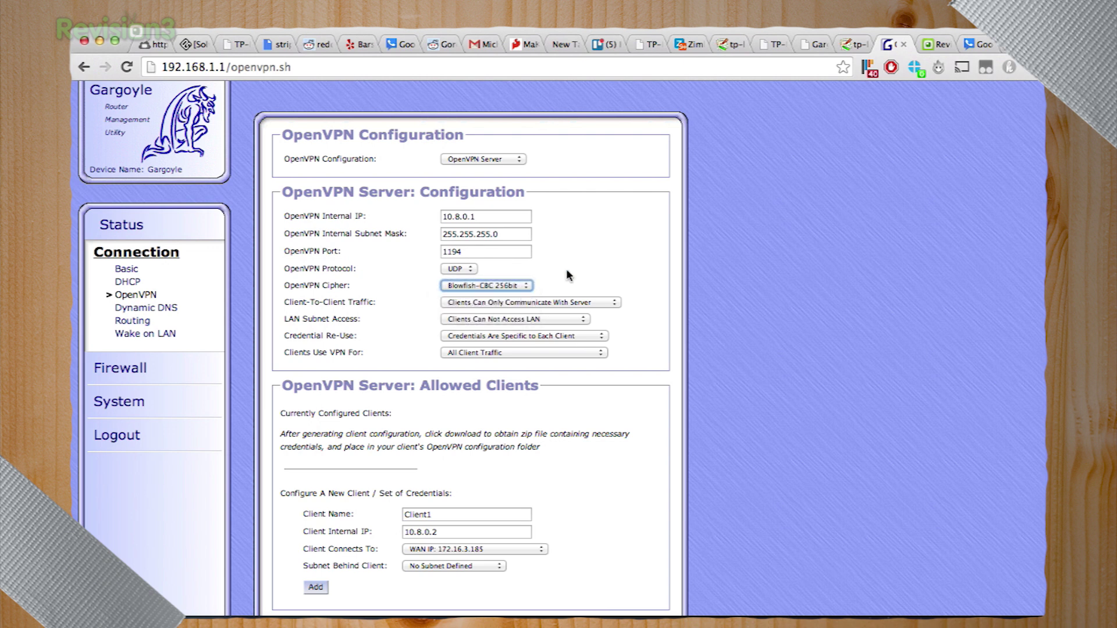
scroll(681, 277, "down", 2)
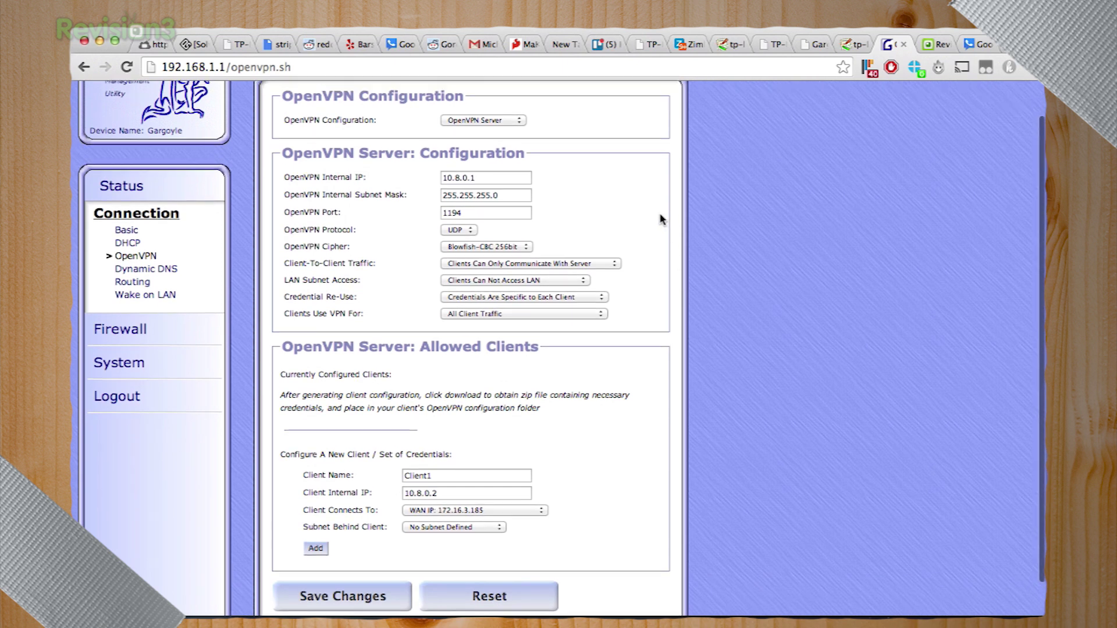
scroll(659, 215, "up", 2)
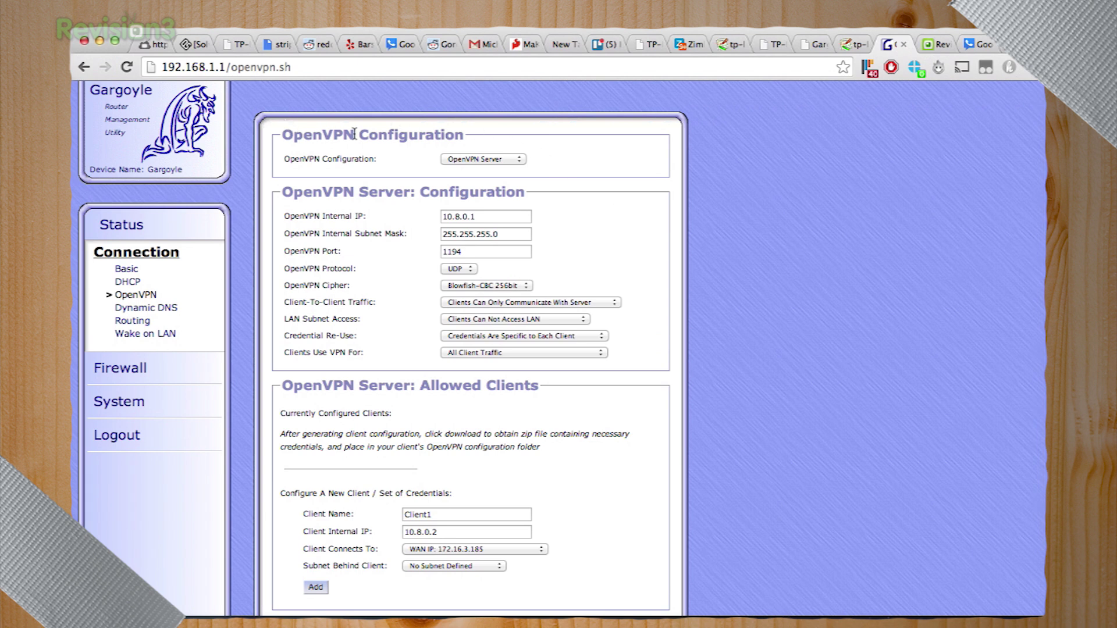
scroll(365, 149, "down", 2)
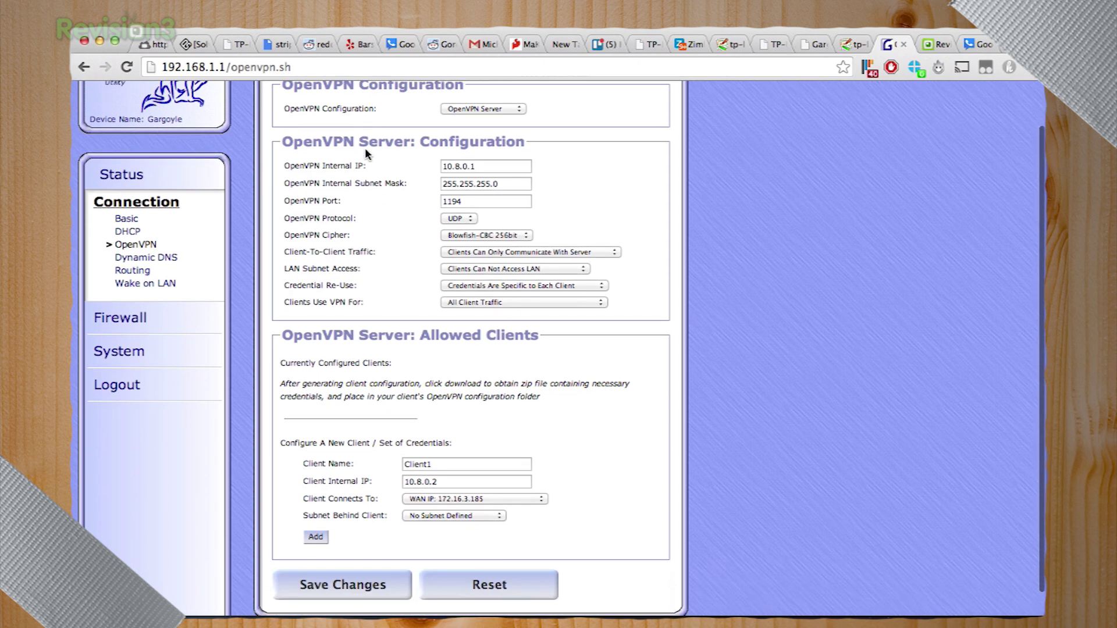
scroll(445, 157, "down", 1)
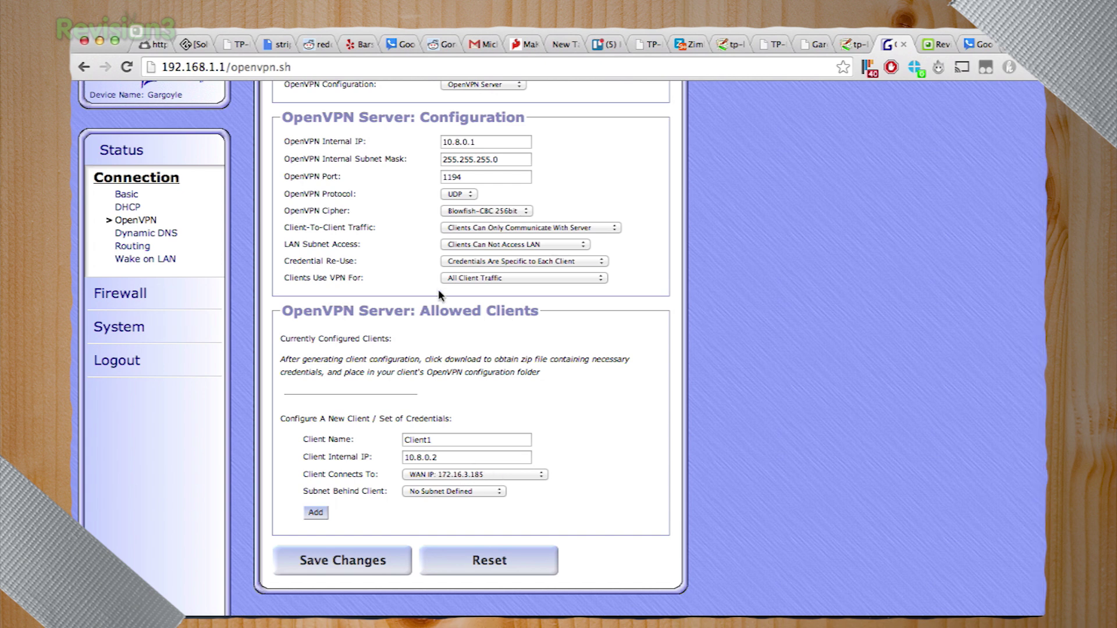
left_click(364, 561)
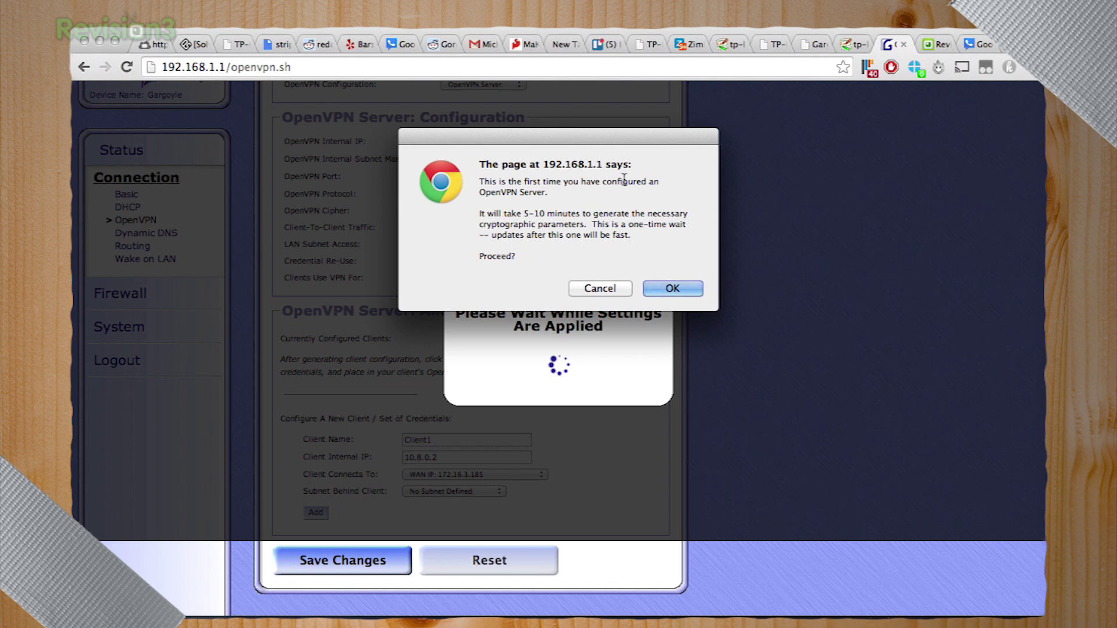
left_click(620, 289)
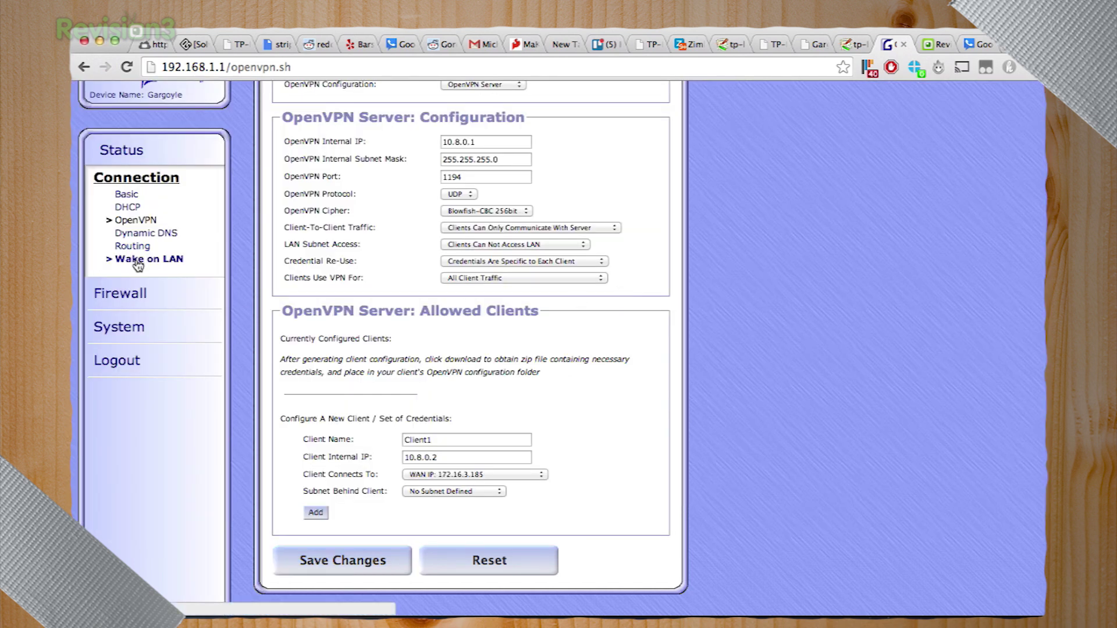
Open System > Plugins and scroll through the language, theme and package plugins and back to the top
left_click(144, 324)
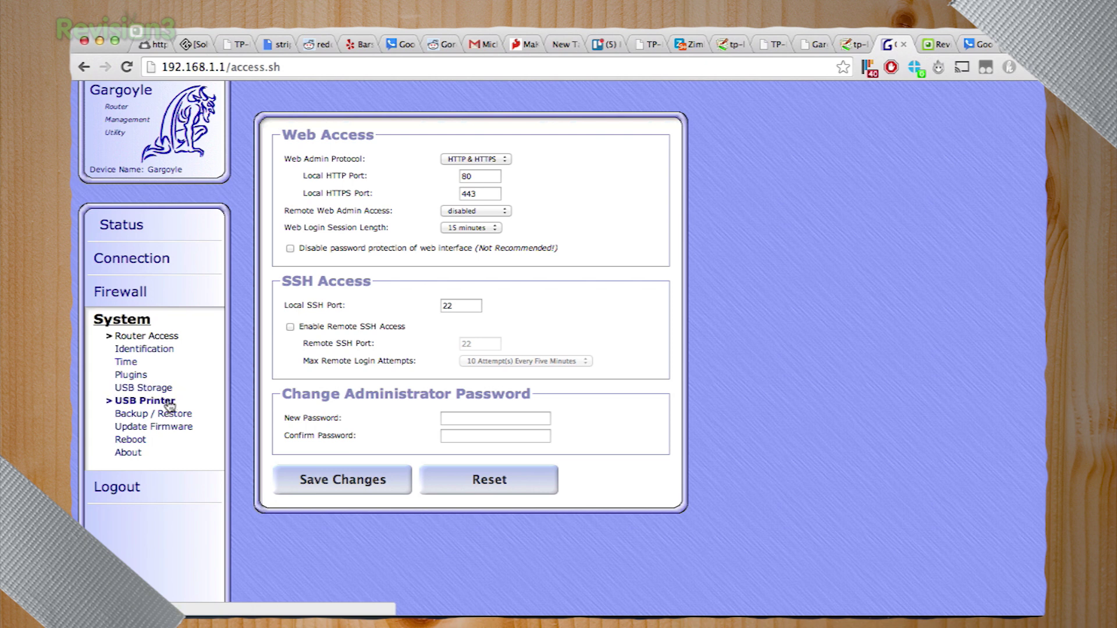
left_click(143, 380)
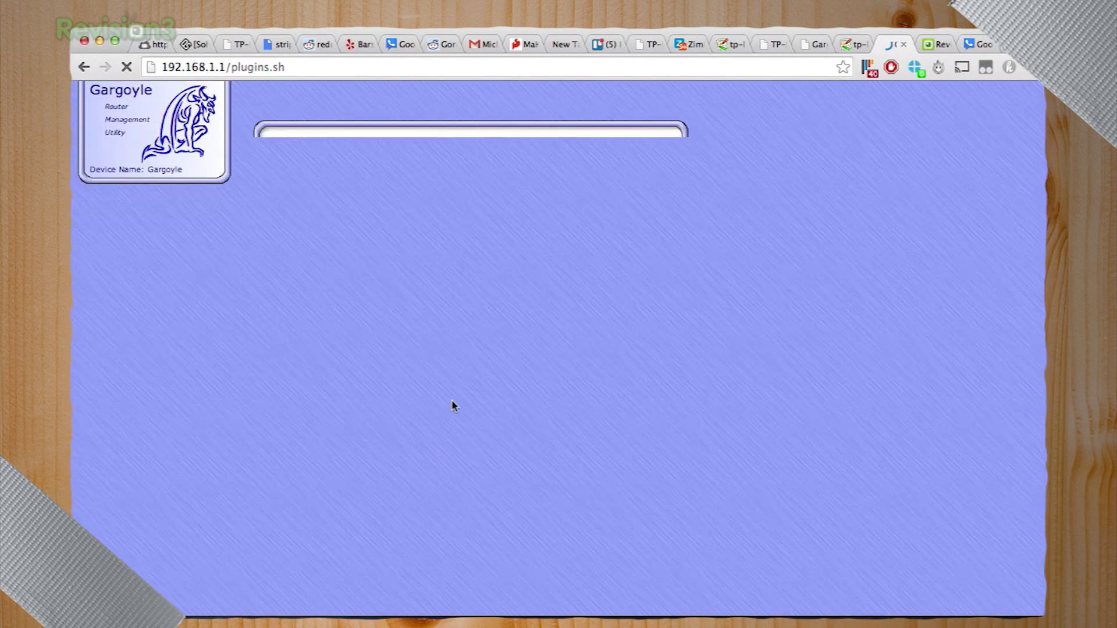
scroll(458, 348, "down", 3)
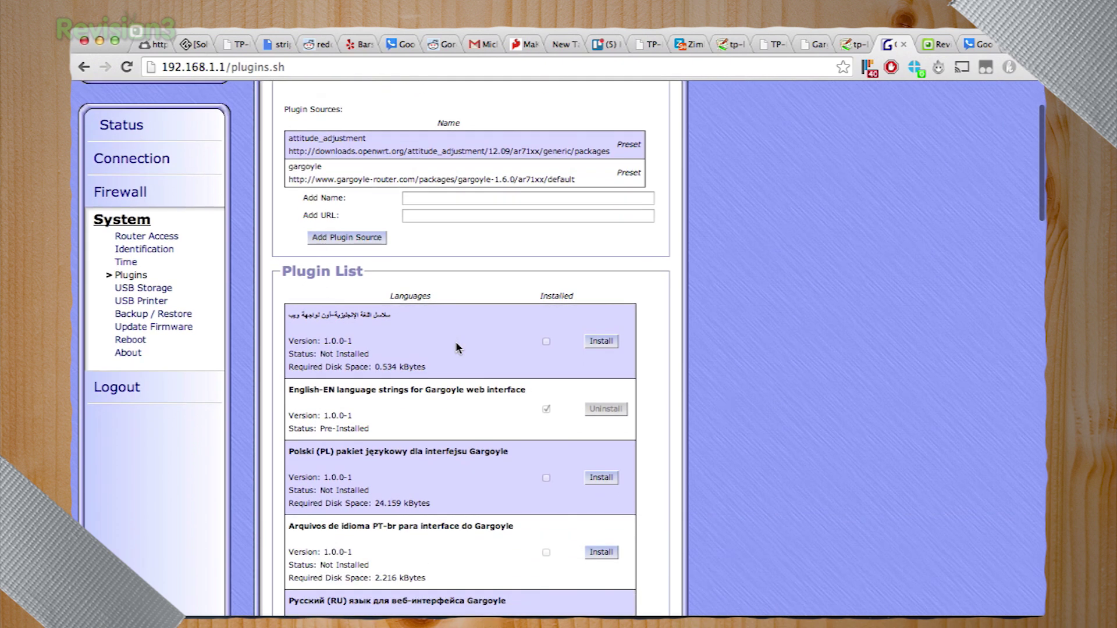
scroll(458, 348, "down", 10)
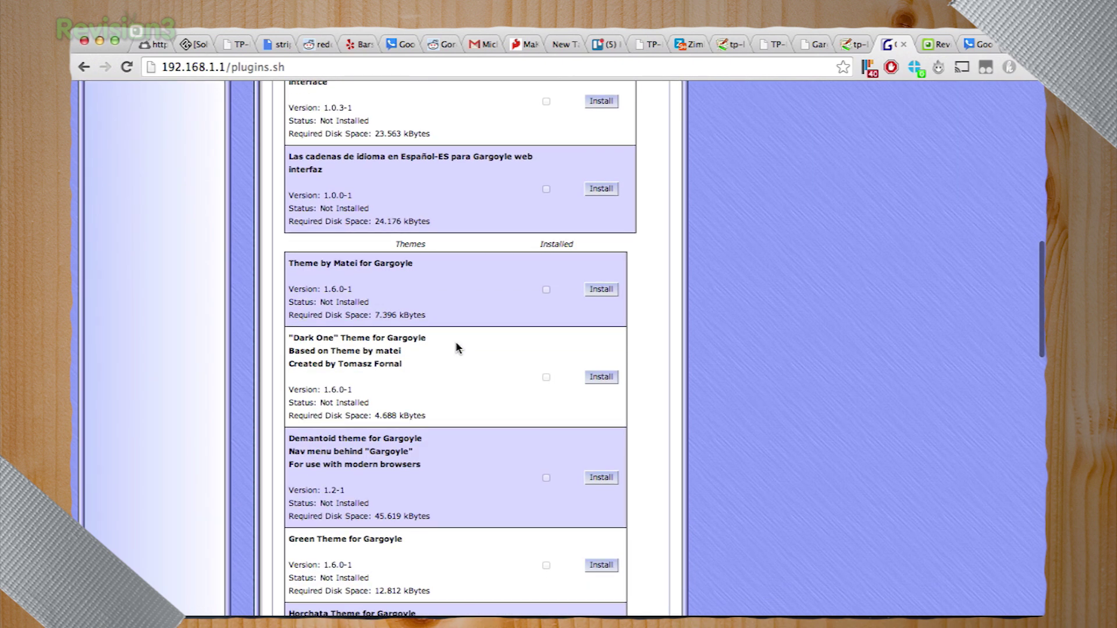
scroll(457, 348, "down", 10)
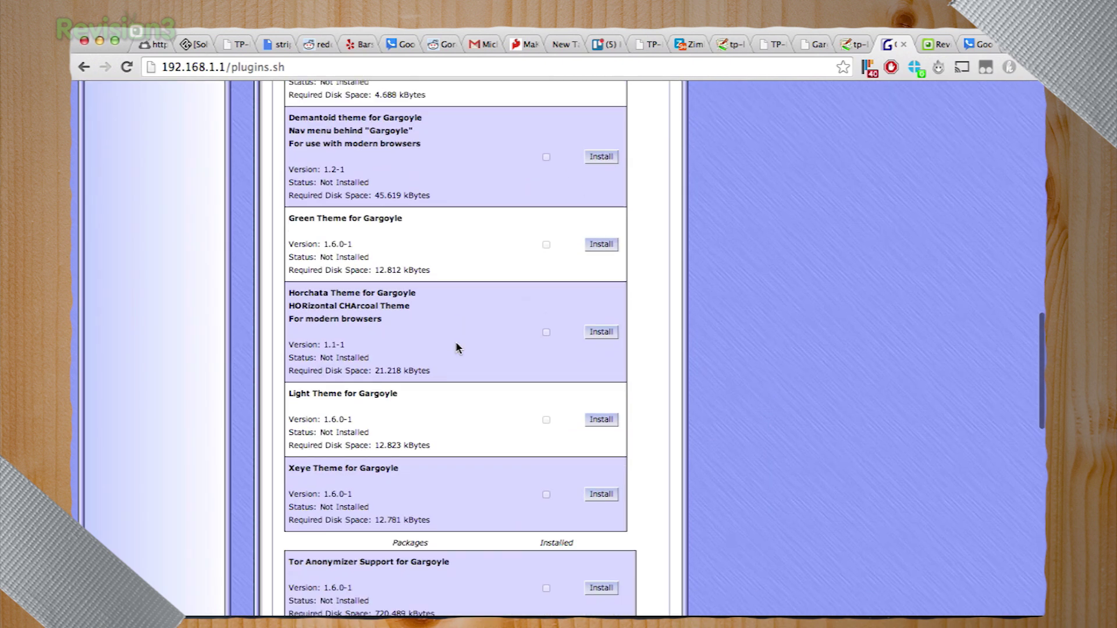
scroll(458, 348, "down", 2)
scroll(458, 348, "down", 5)
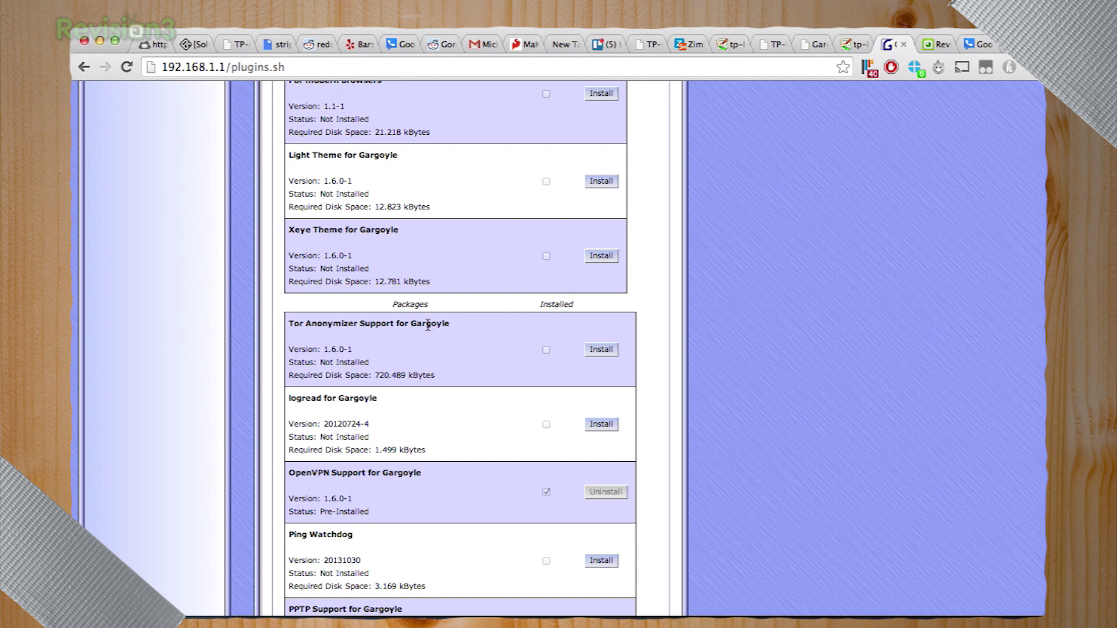
scroll(427, 324, "down", 5)
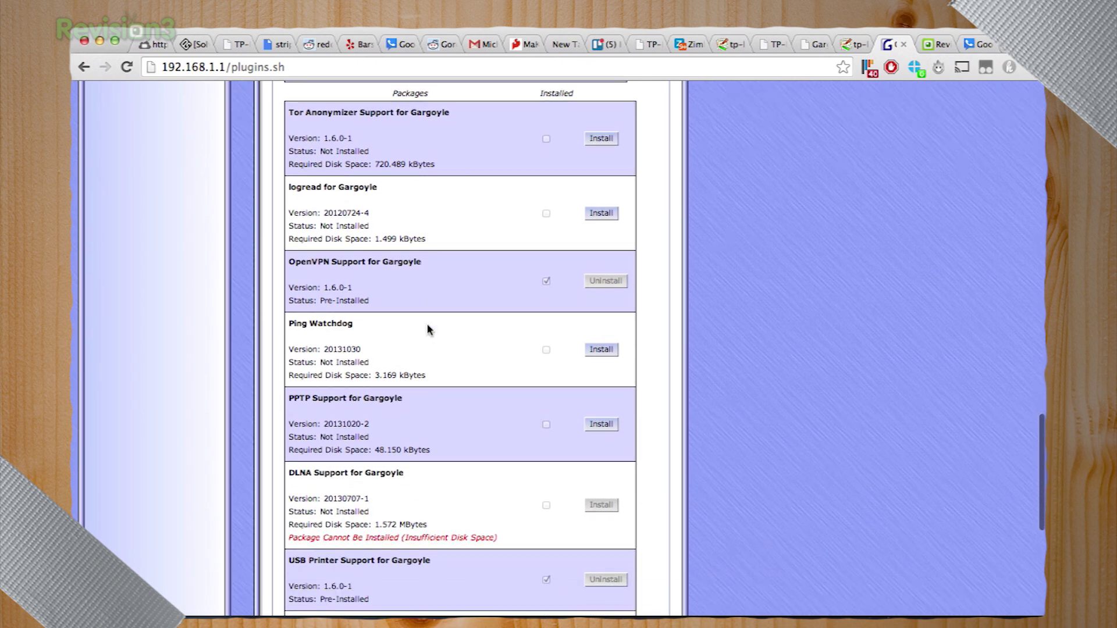
scroll(428, 330, "down", 4)
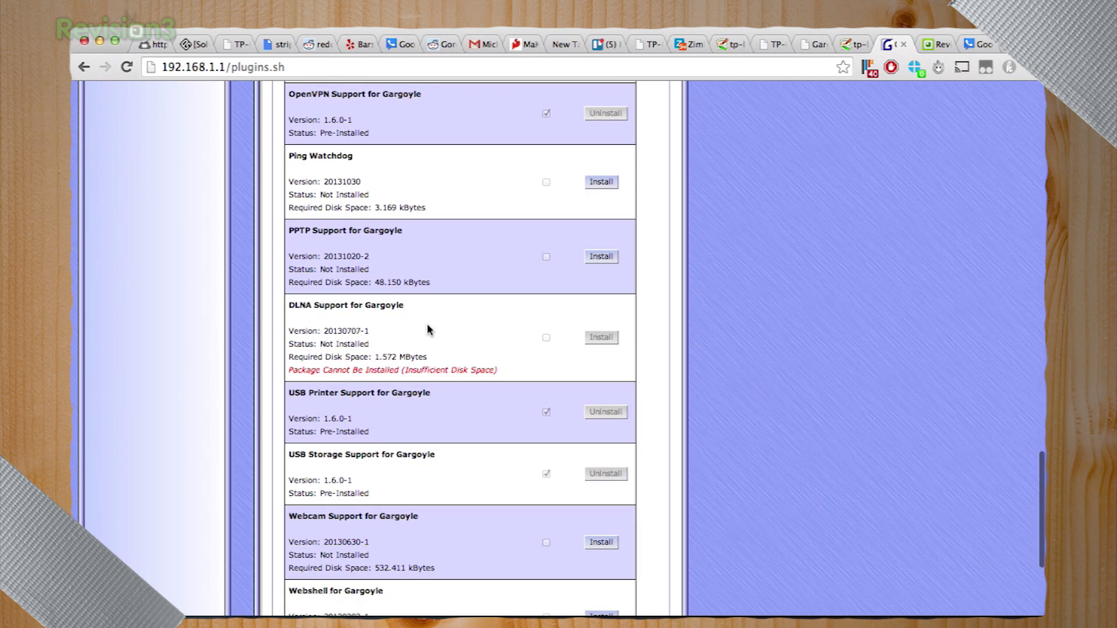
scroll(427, 330, "down", 2)
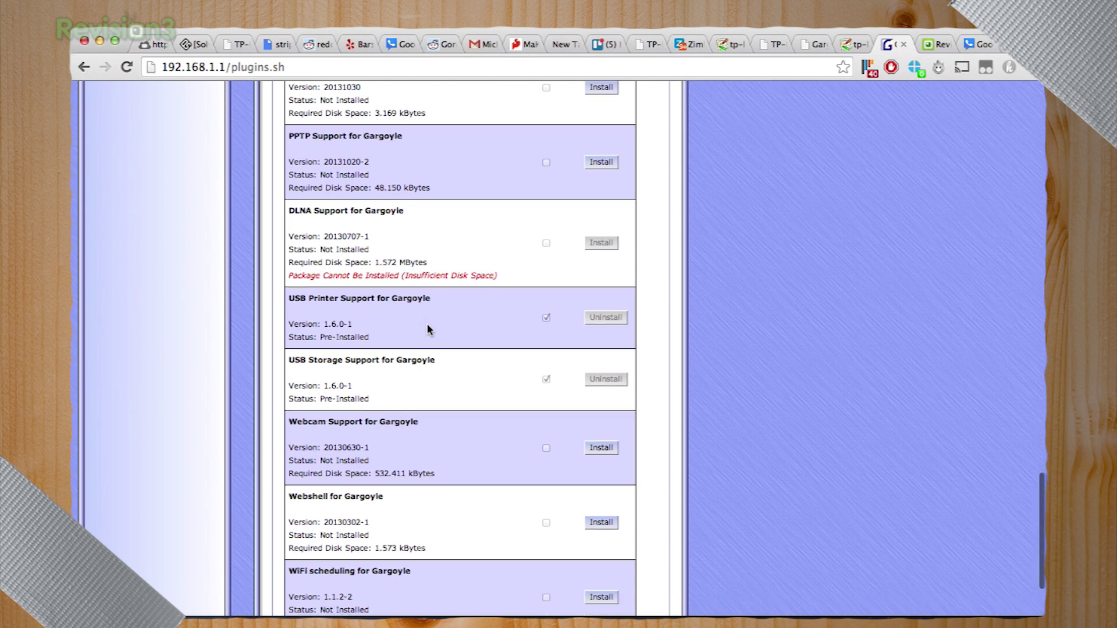
scroll(427, 326, "up", 6)
scroll(427, 325, "up", 15)
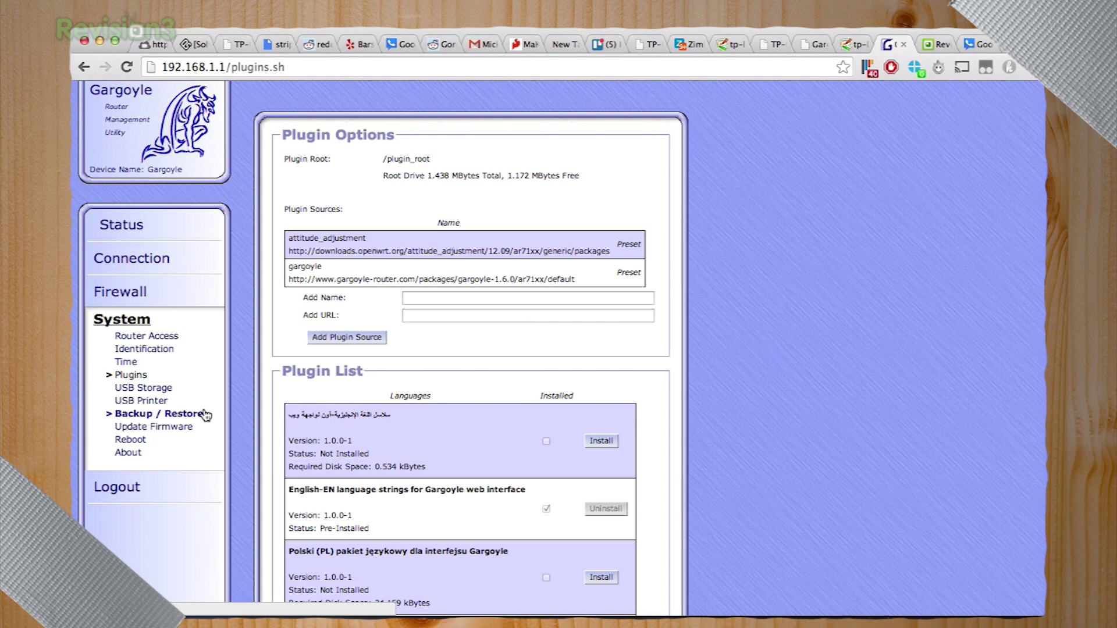
Under System > Reboot, schedule a reboot every day at 02:00 AM
left_click(164, 417)
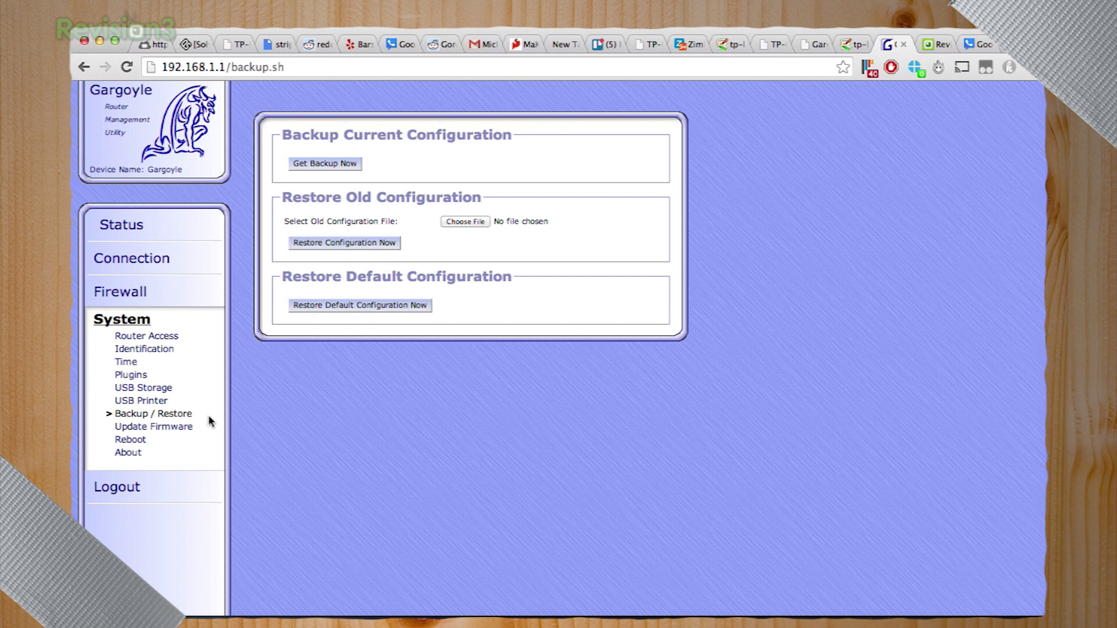
left_click(149, 440)
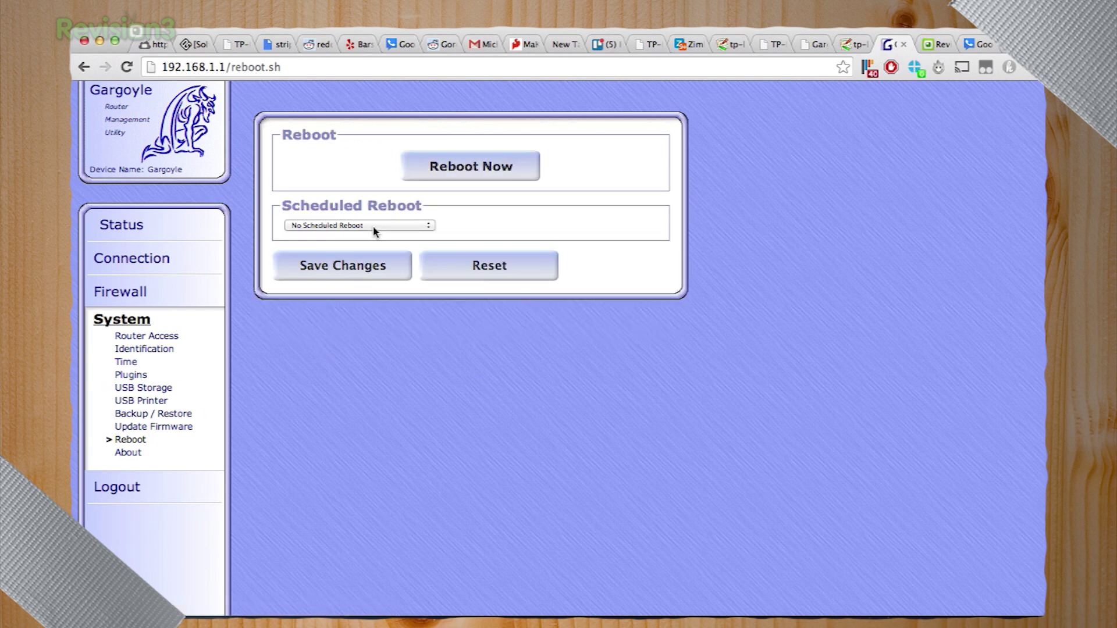
left_click(375, 227)
left_click(374, 235)
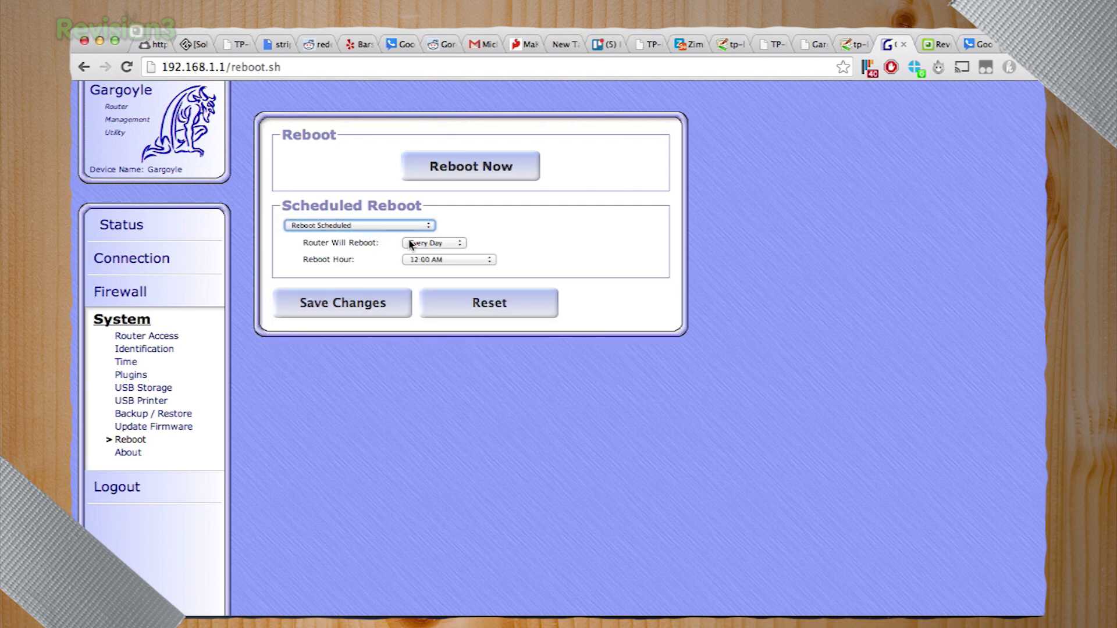
left_click(434, 259)
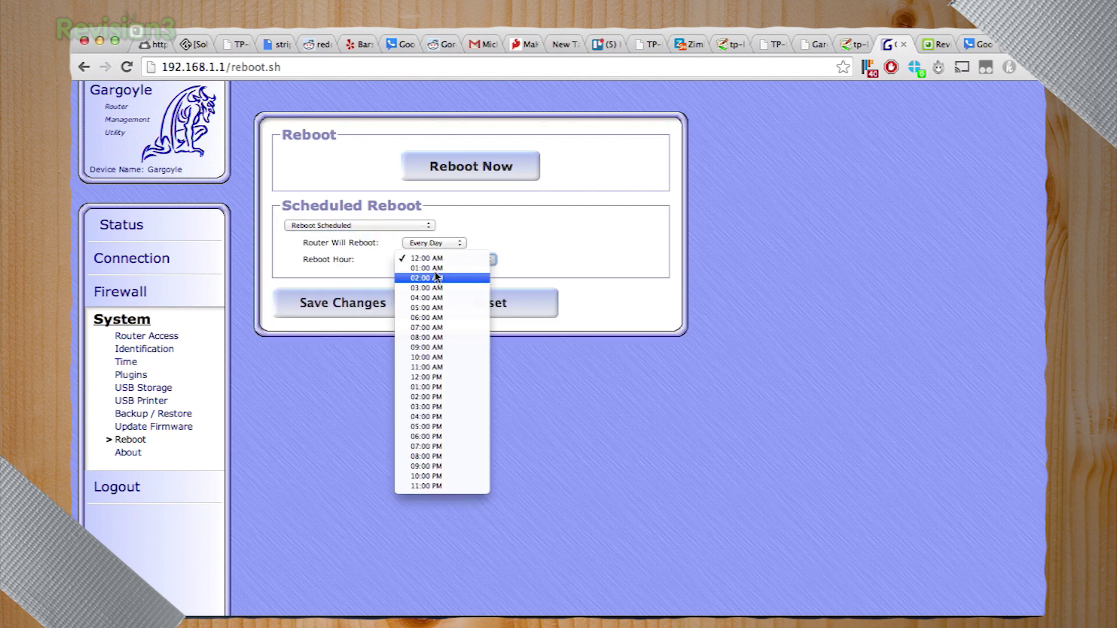
left_click(436, 275)
left_click(444, 257)
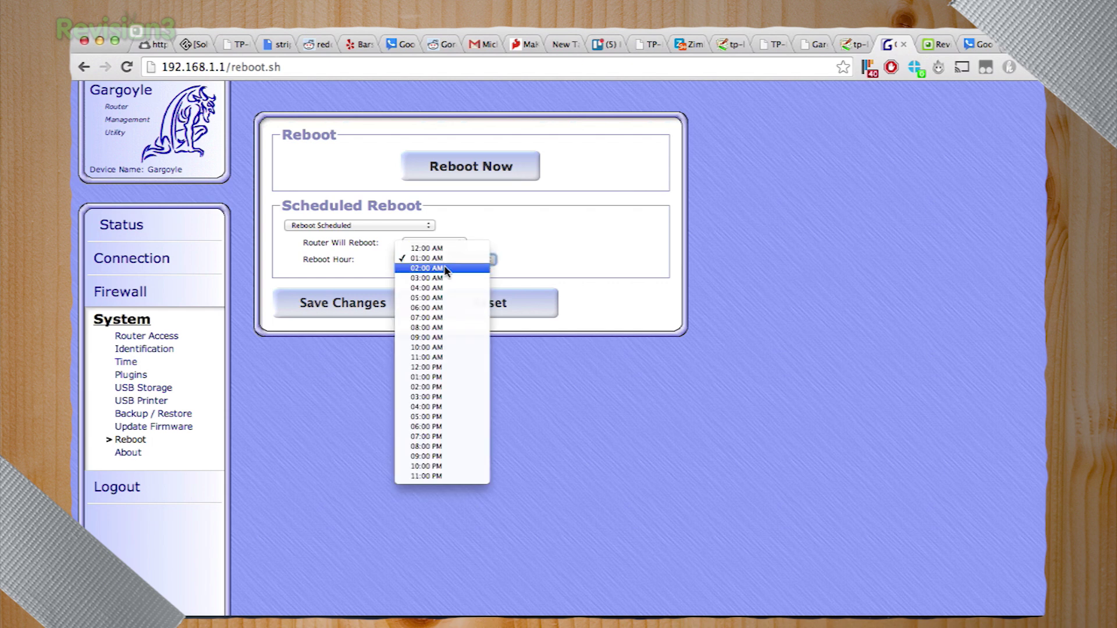
left_click(447, 278)
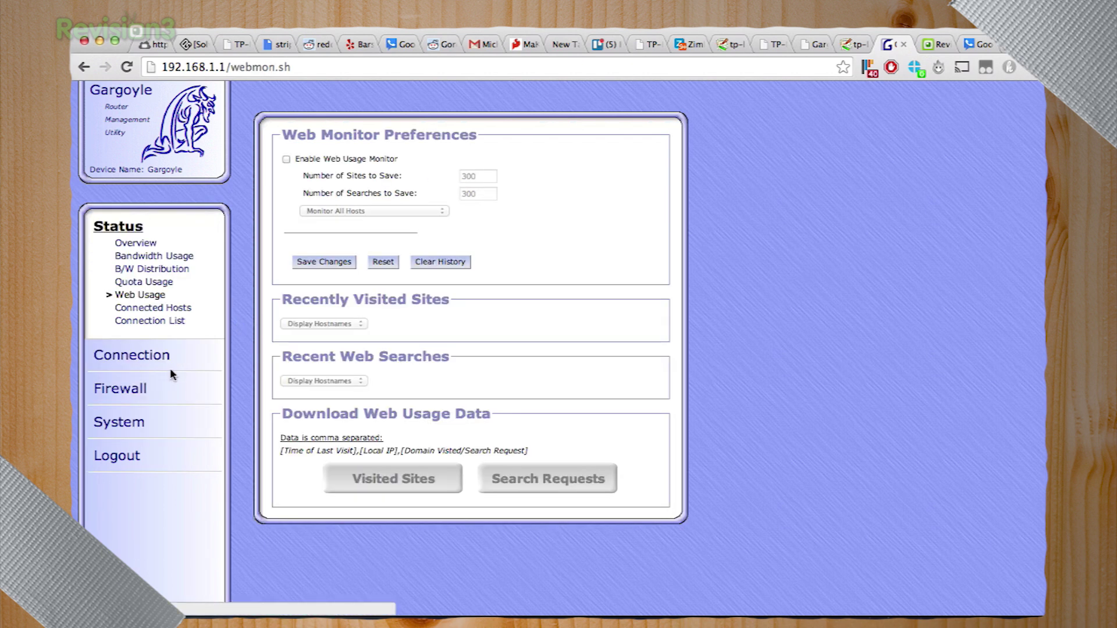
Go to the Firewall section in the sidebar
left_click(172, 387)
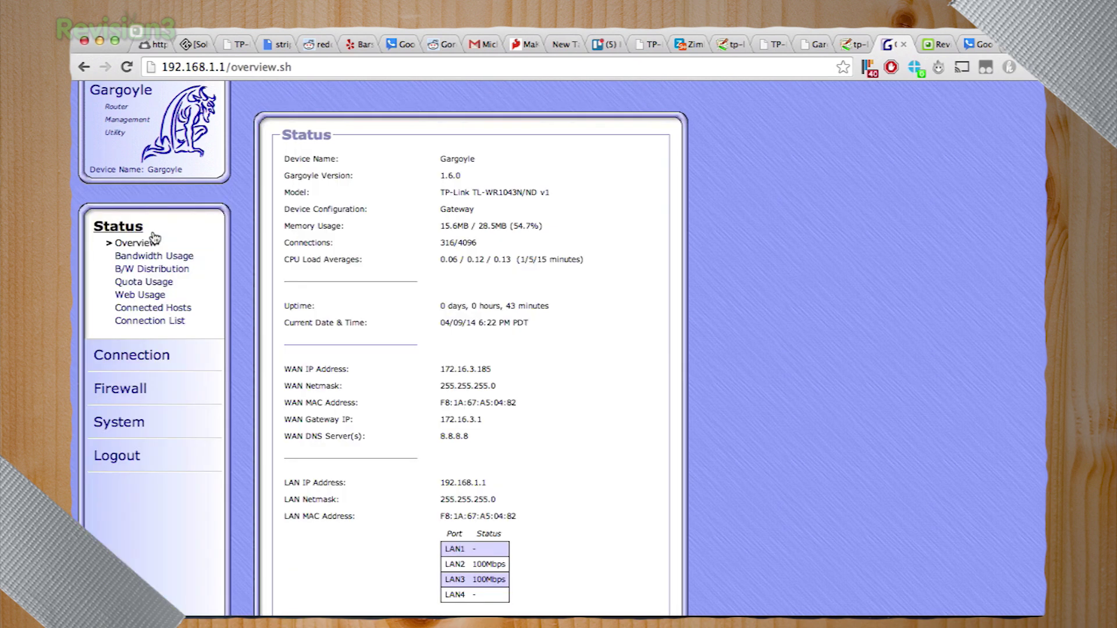
scroll(368, 174, "down", 2)
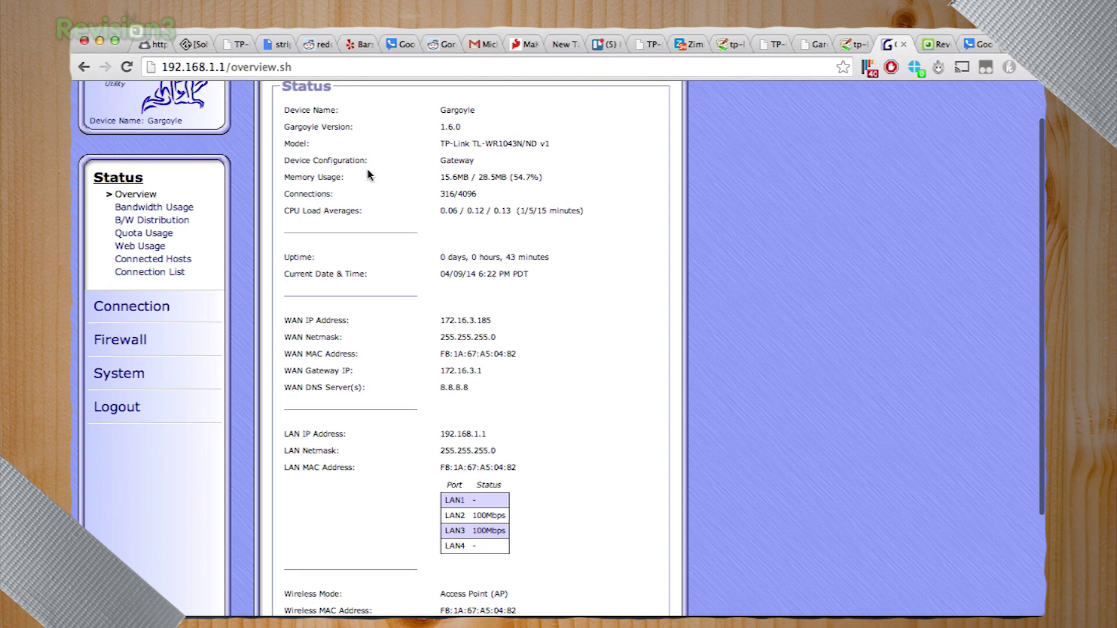